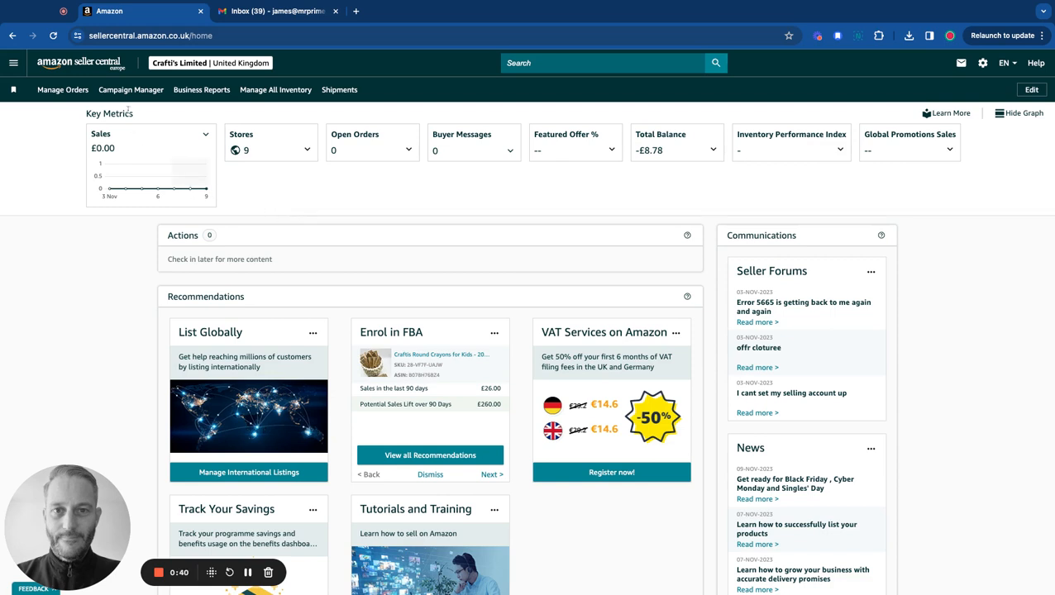
Step: Remove the Manage All Inventory page from the favourites bar and add it back
left_click(66, 66)
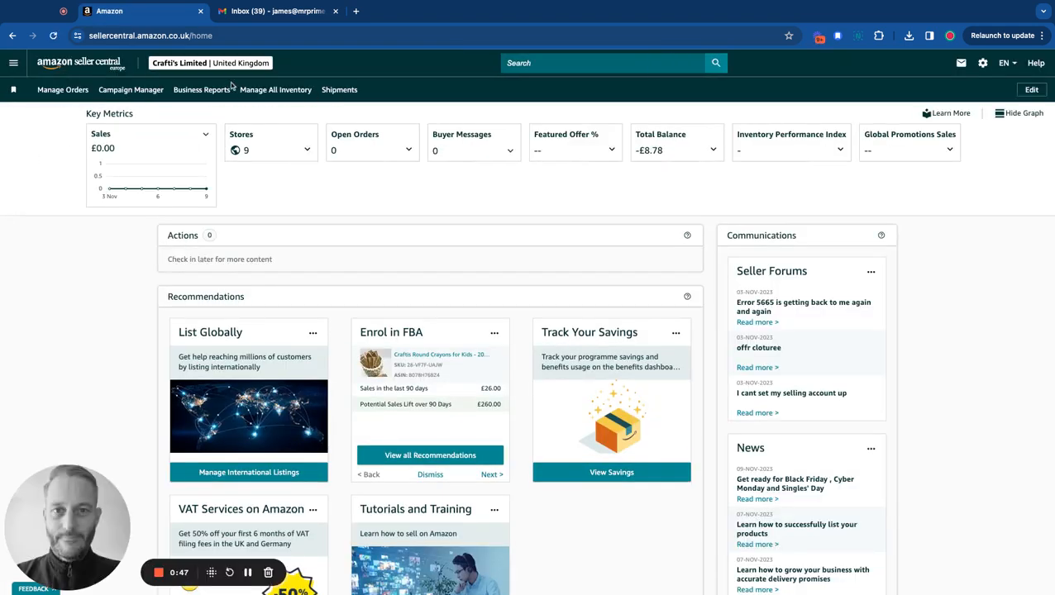
left_click(13, 64)
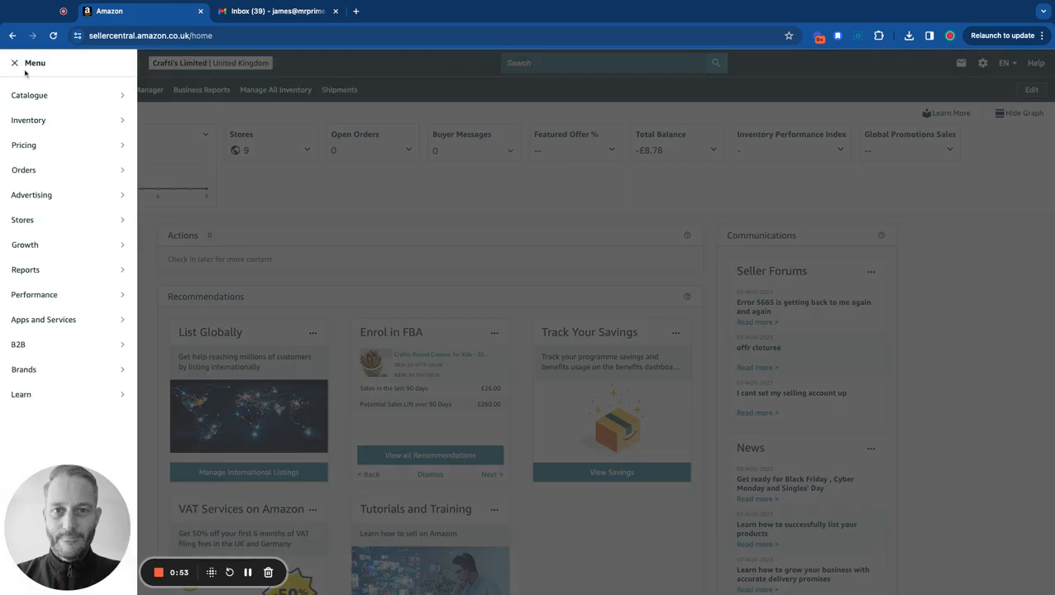
mouse_move(37, 124)
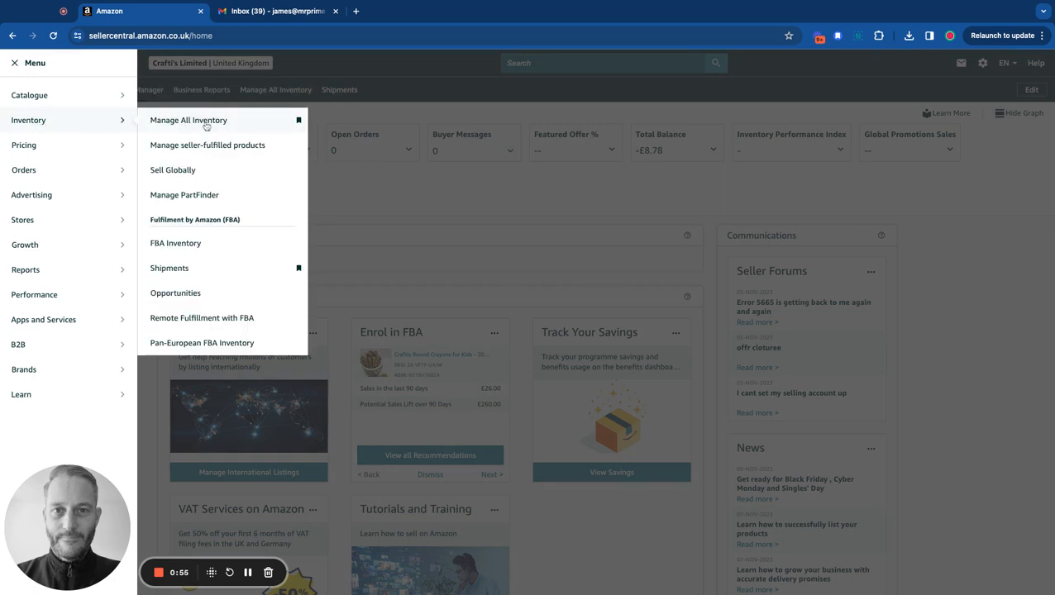
mouse_move(115, 124)
left_click(297, 120)
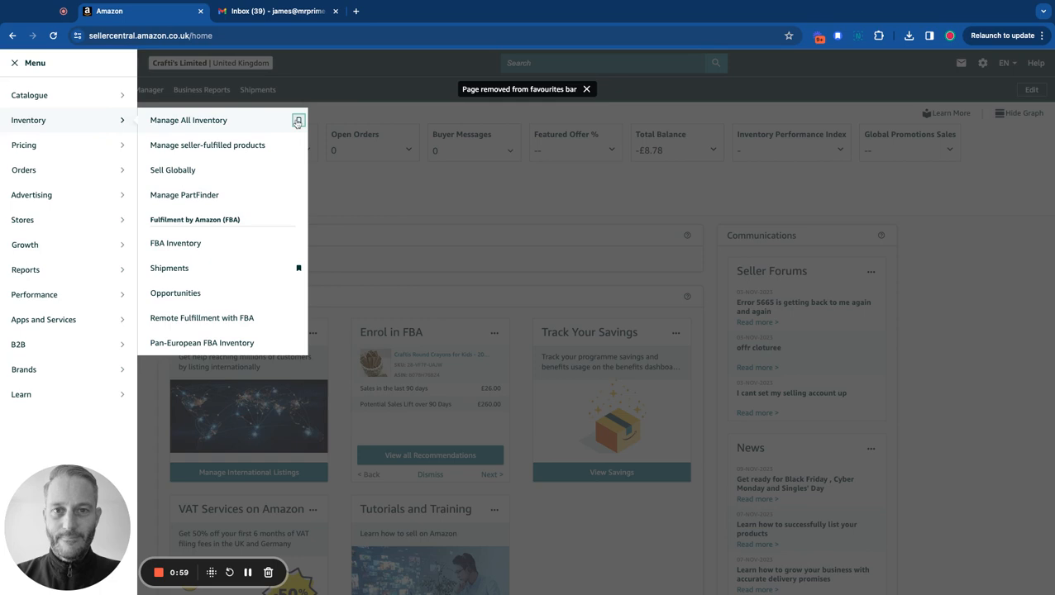
left_click(298, 121)
left_click(297, 120)
left_click(298, 120)
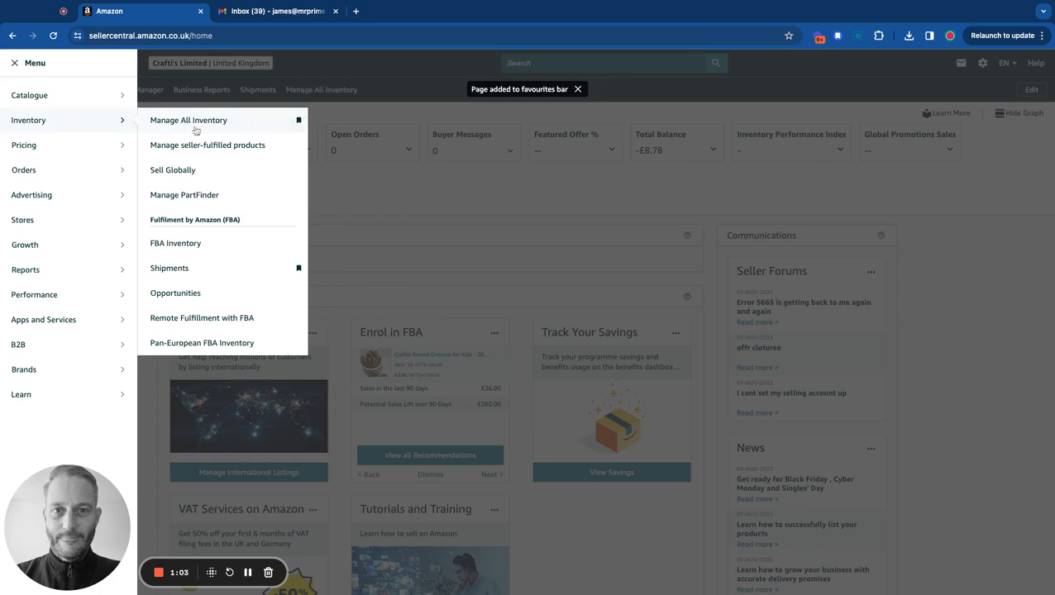
Step: Open the Manage All Inventory page and expand the crayons listing's variations
left_click(361, 183)
left_click(307, 91)
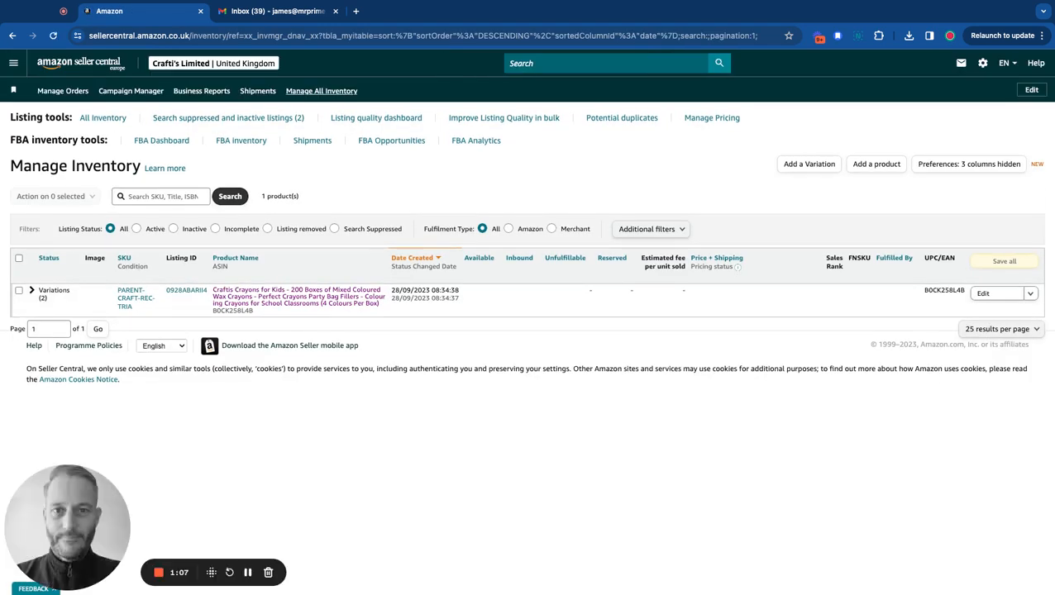
left_click(32, 291)
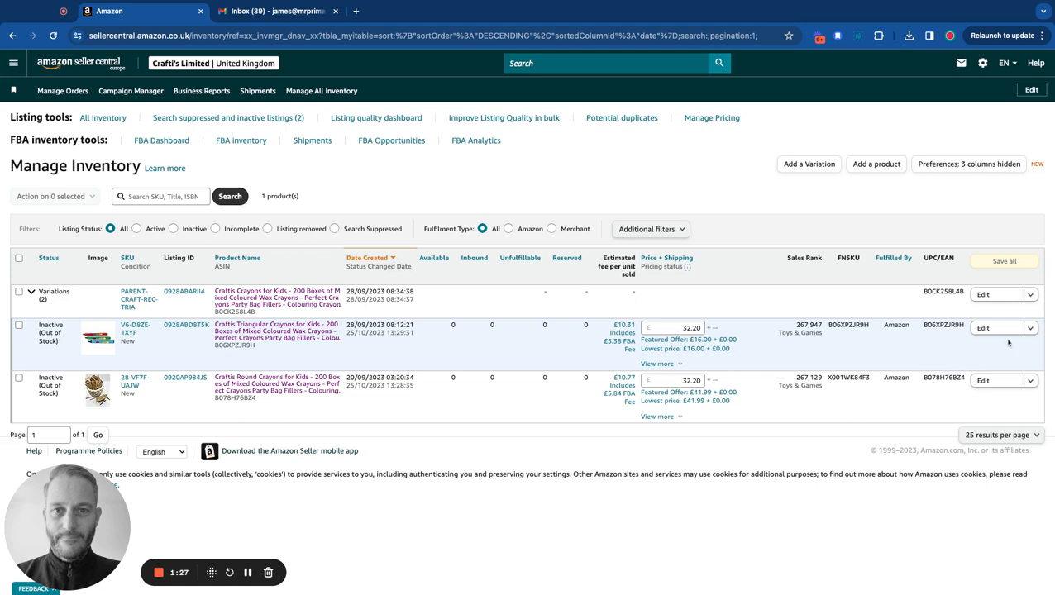
Step: Start a Send/Replenish Inventory workflow for the Craftis Triangular Crayons variation
left_click(1031, 330)
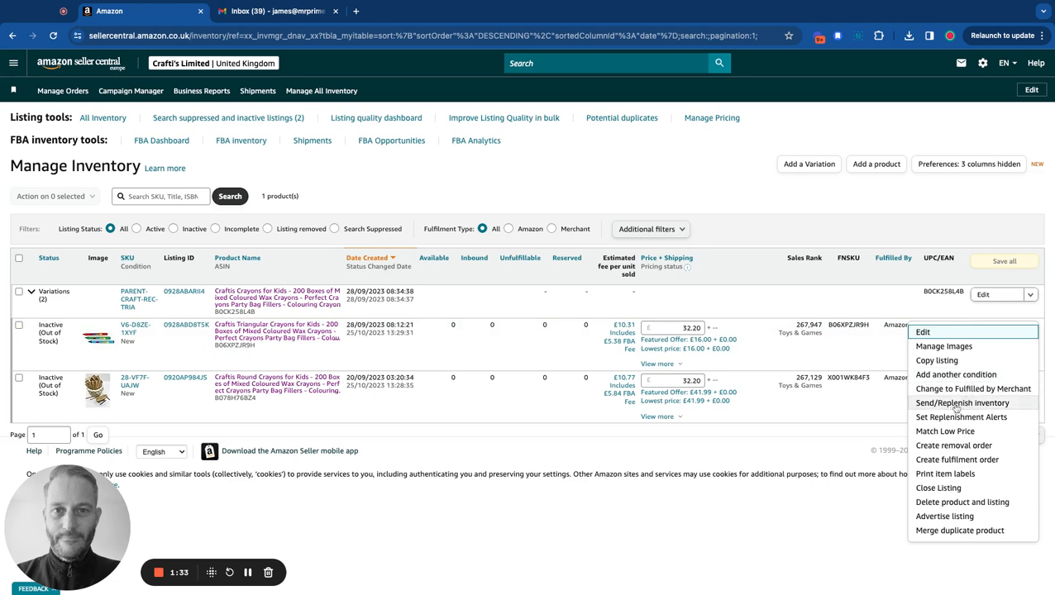
left_click(832, 456)
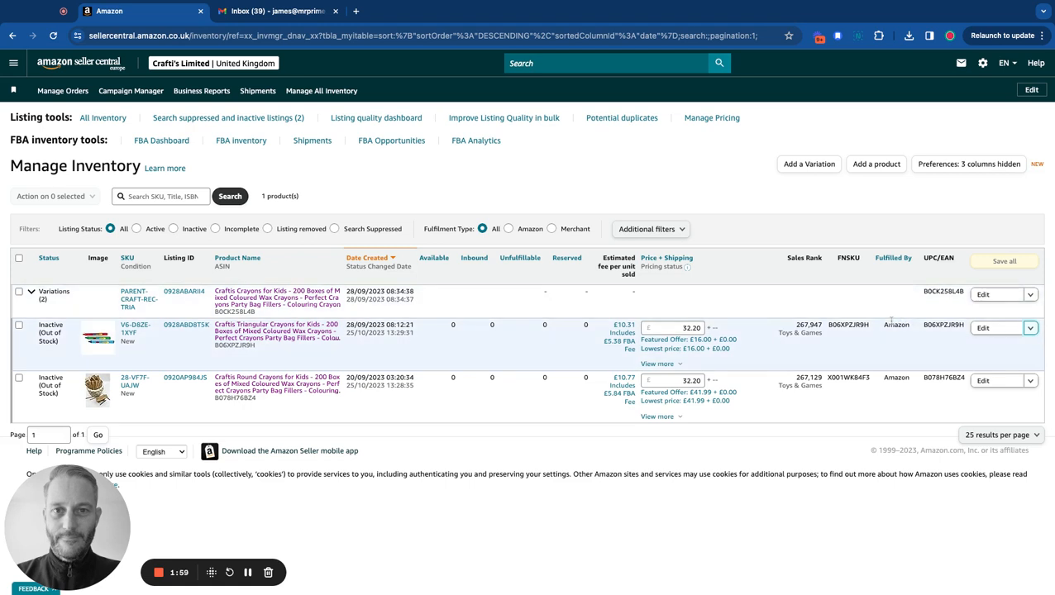
left_click(1030, 328)
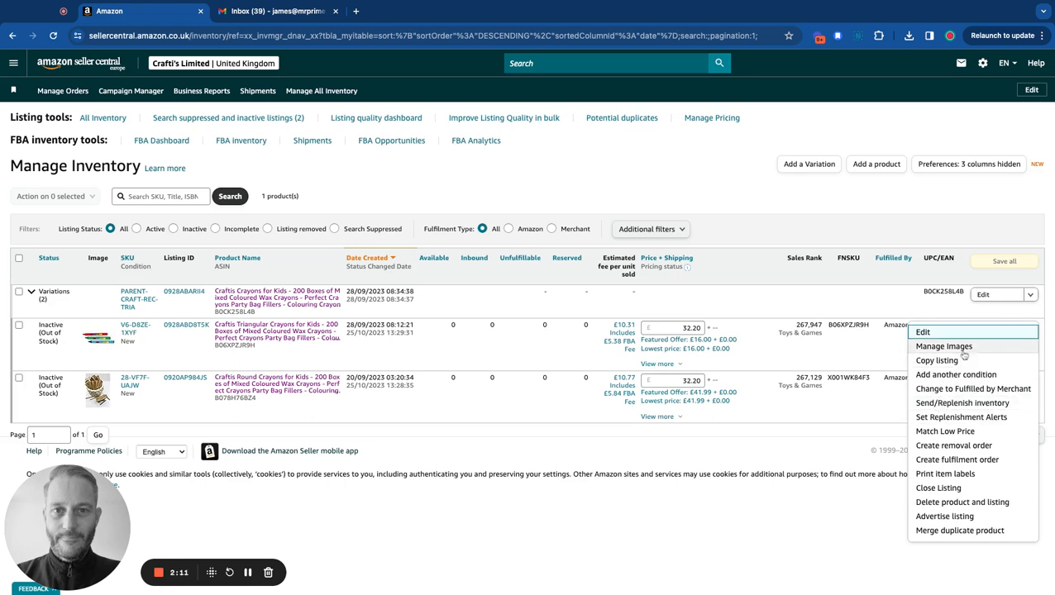
left_click(944, 407)
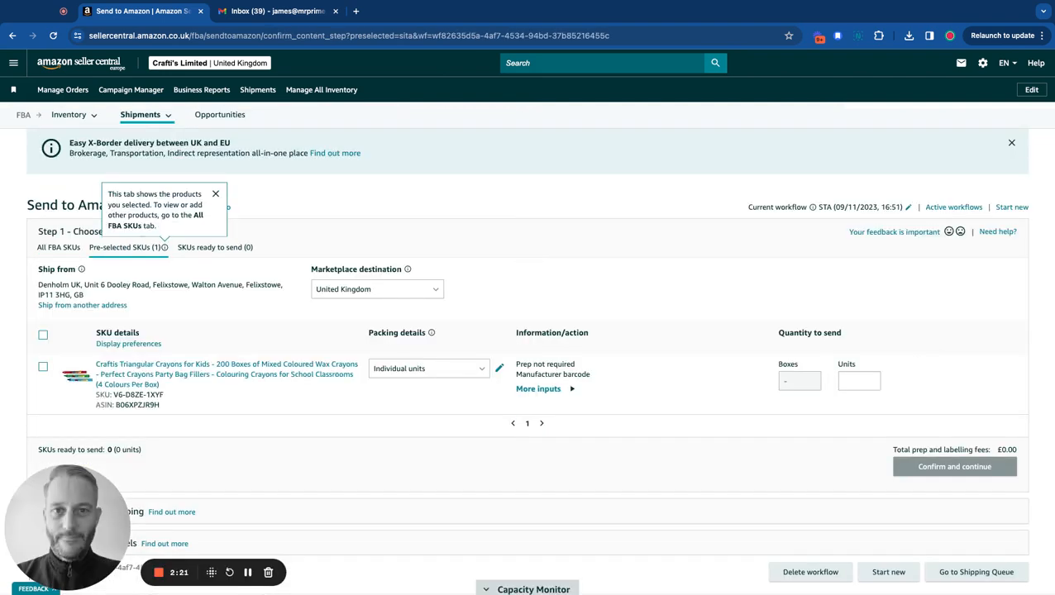
left_click_drag(103, 514, 253, 511)
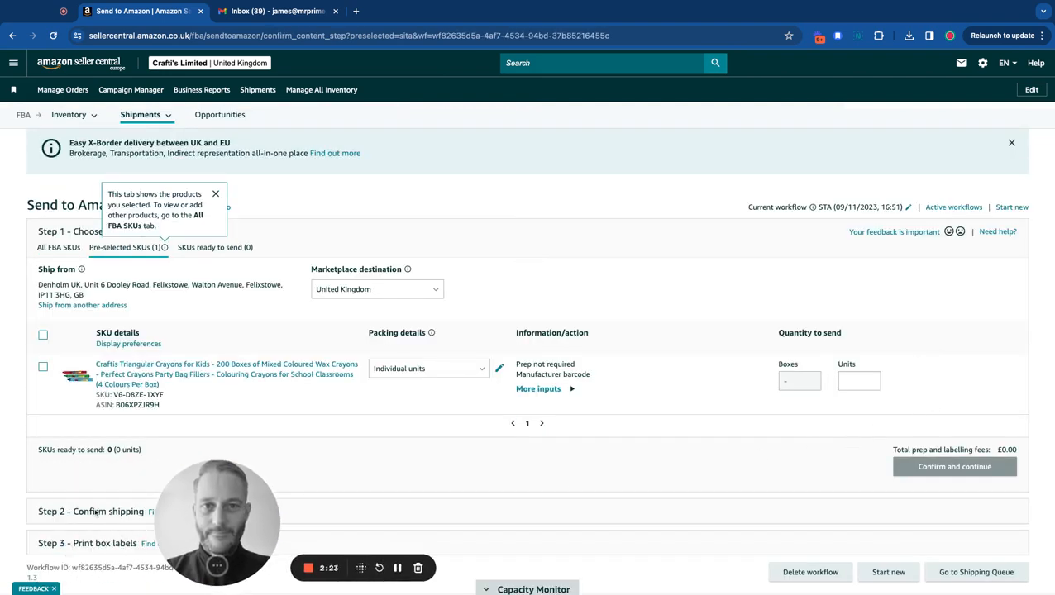
scroll(527, 387, "down", 1)
scroll(527, 387, "down", 1)
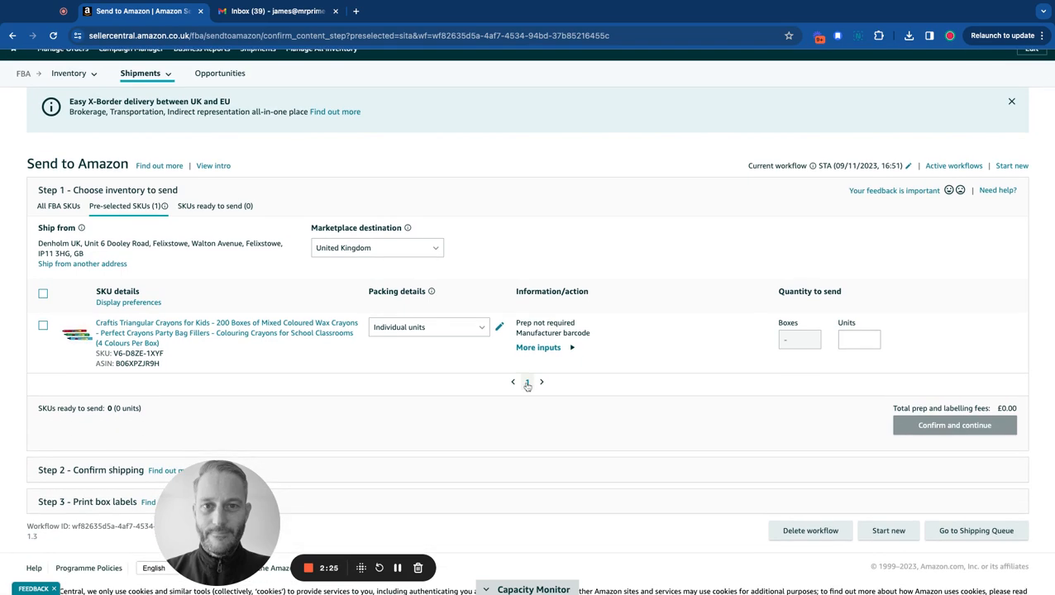
scroll(527, 385, "up", 1)
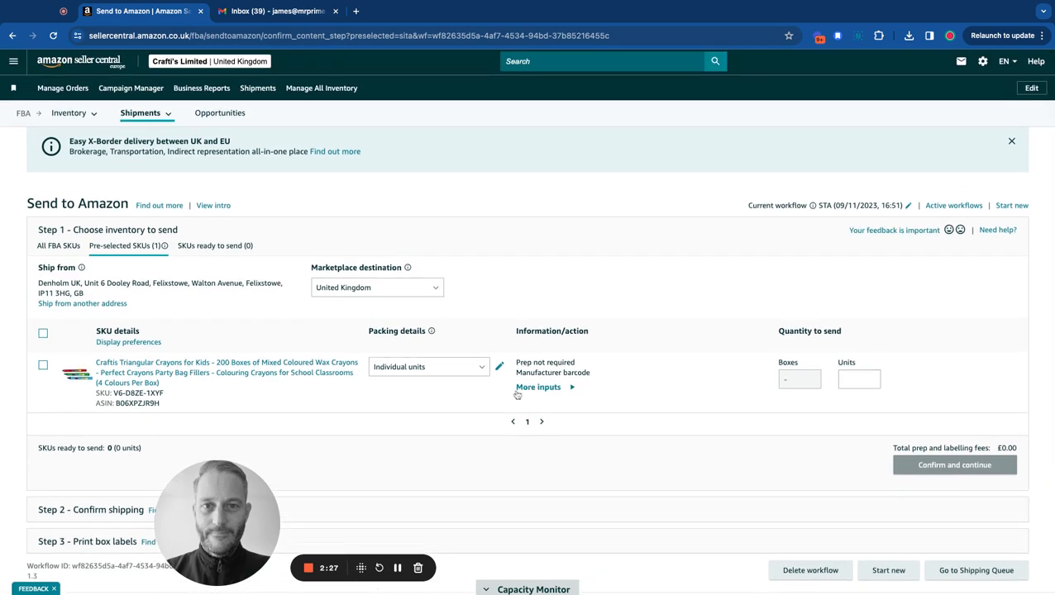
scroll(244, 384, "down", 2)
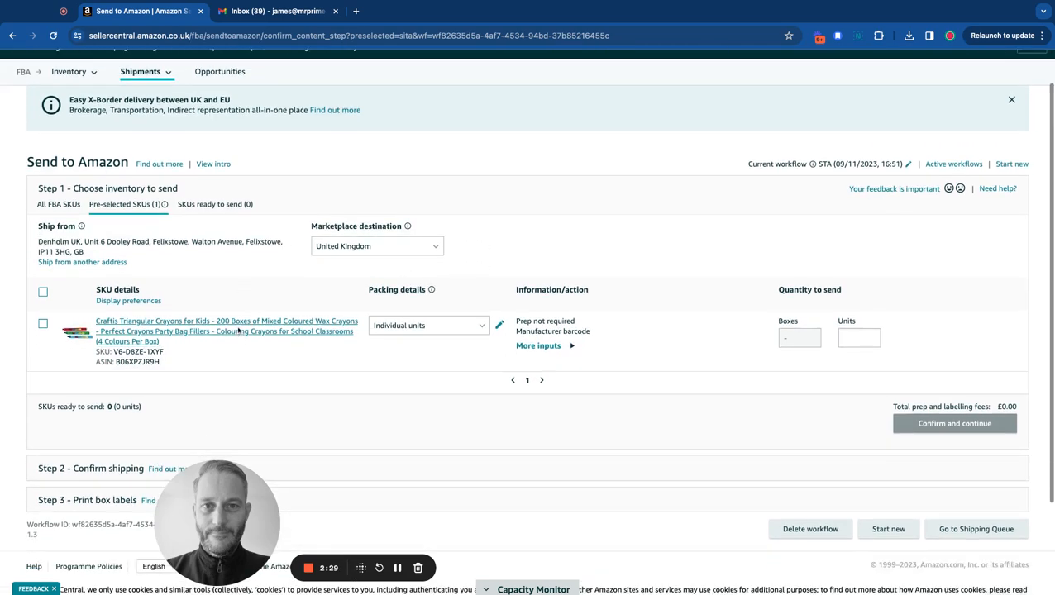
scroll(632, 269, "up", 1)
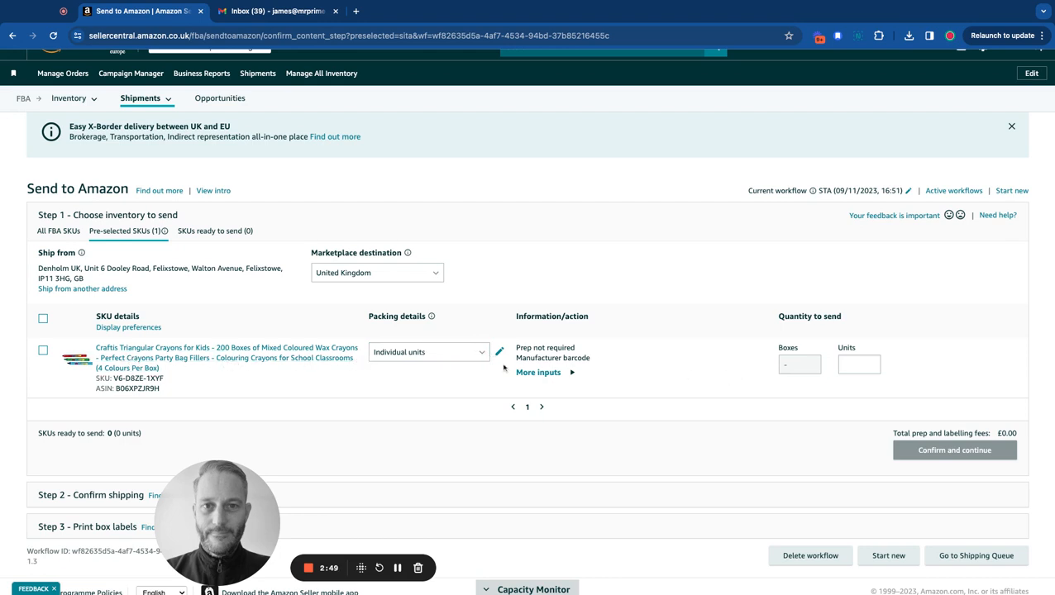
Step: Enter 1 unit as the quantity to send for the triangular crayons, and clear the value again
left_click(845, 367)
left_click(559, 284)
left_click(844, 365)
type("1")
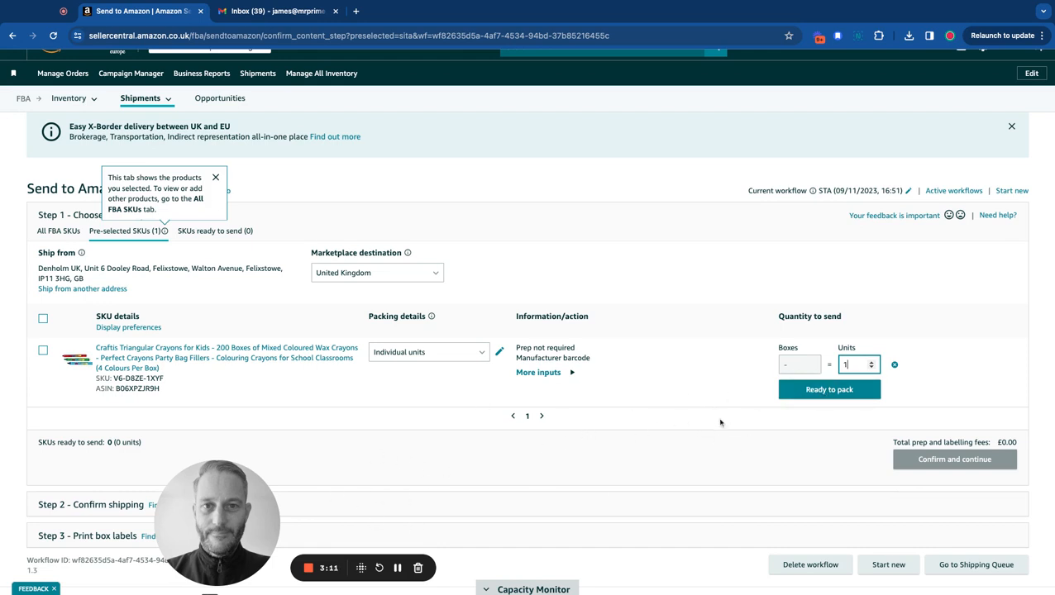
double_click(842, 365)
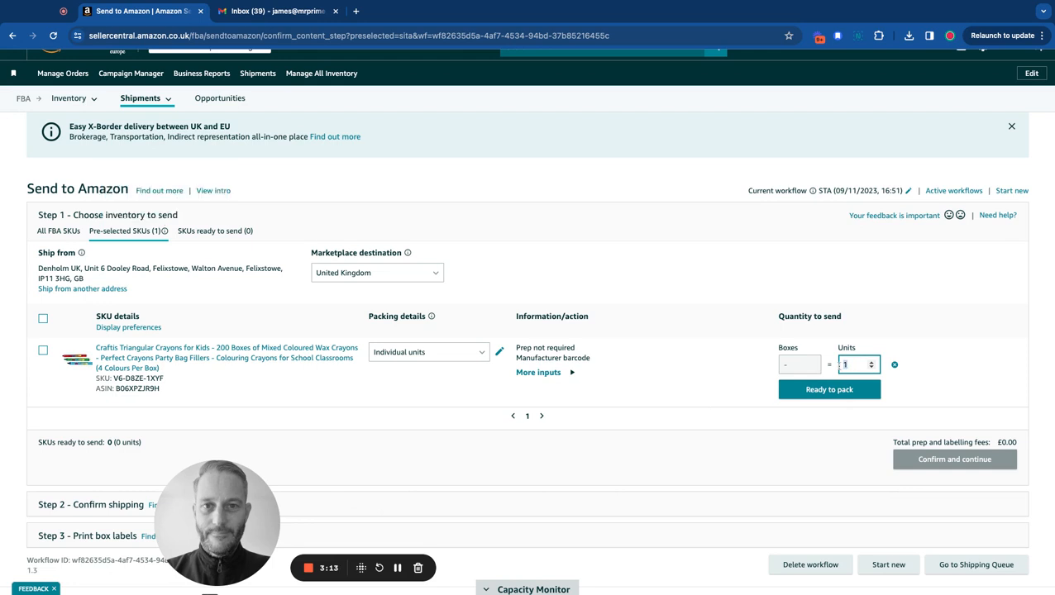
key("BackSpace")
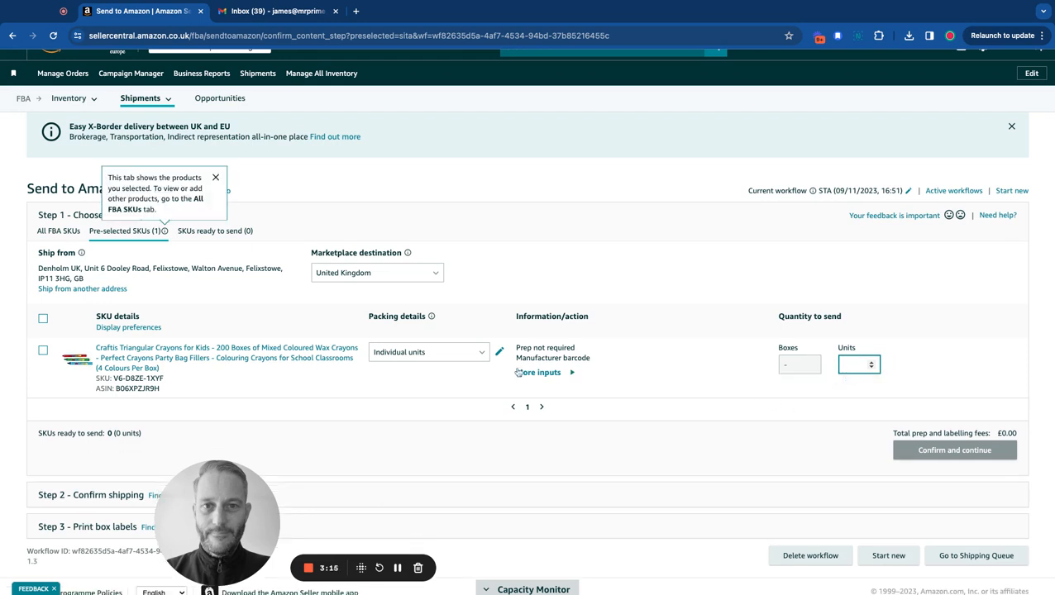
Step: Choose to create a new packing template as the triangular crayons' packing details instead of individual units
left_click(426, 356)
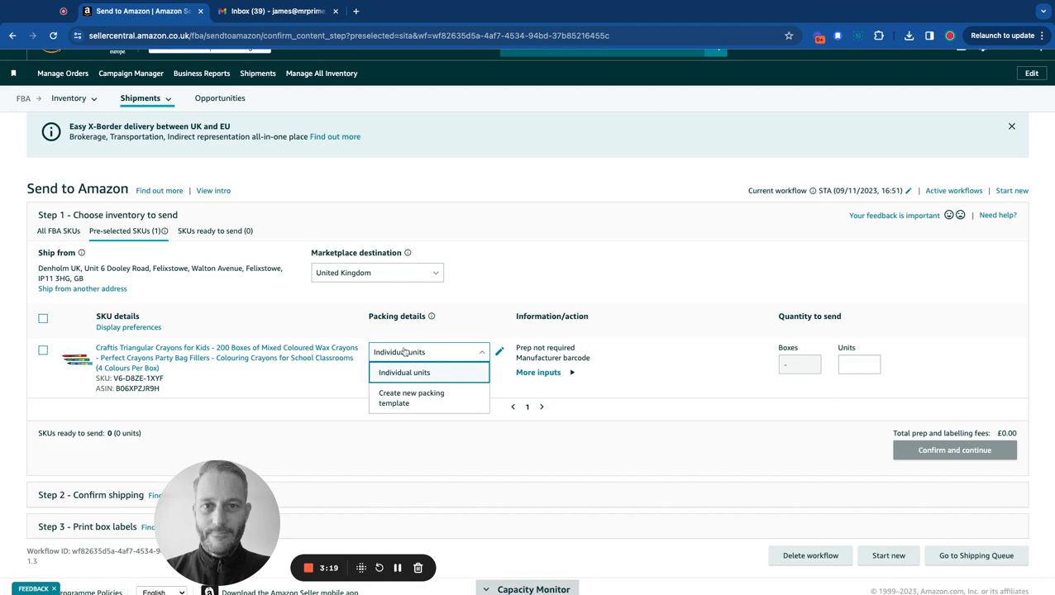
left_click(532, 275)
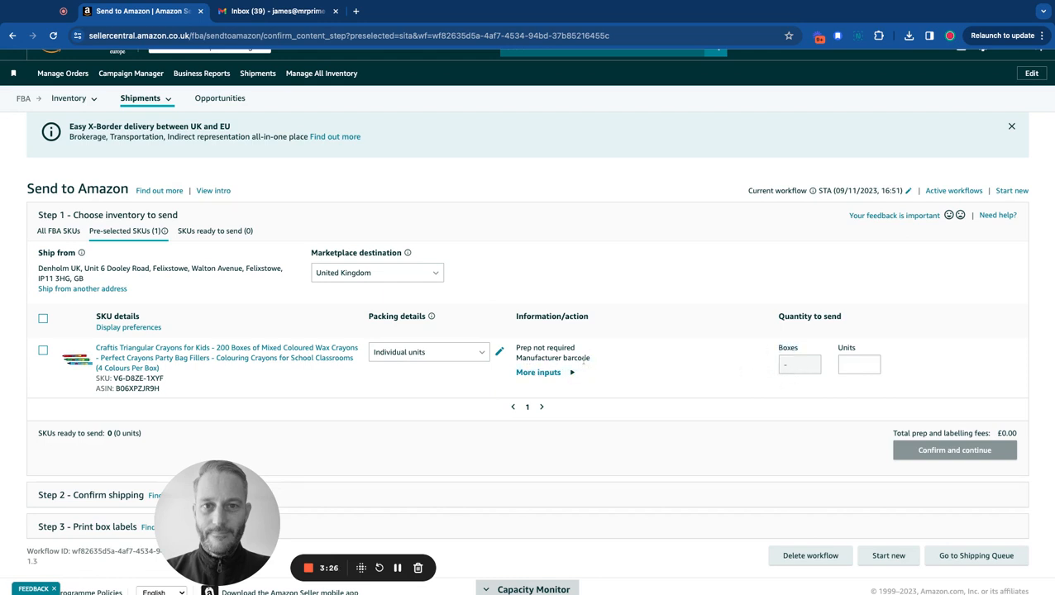
left_click(485, 354)
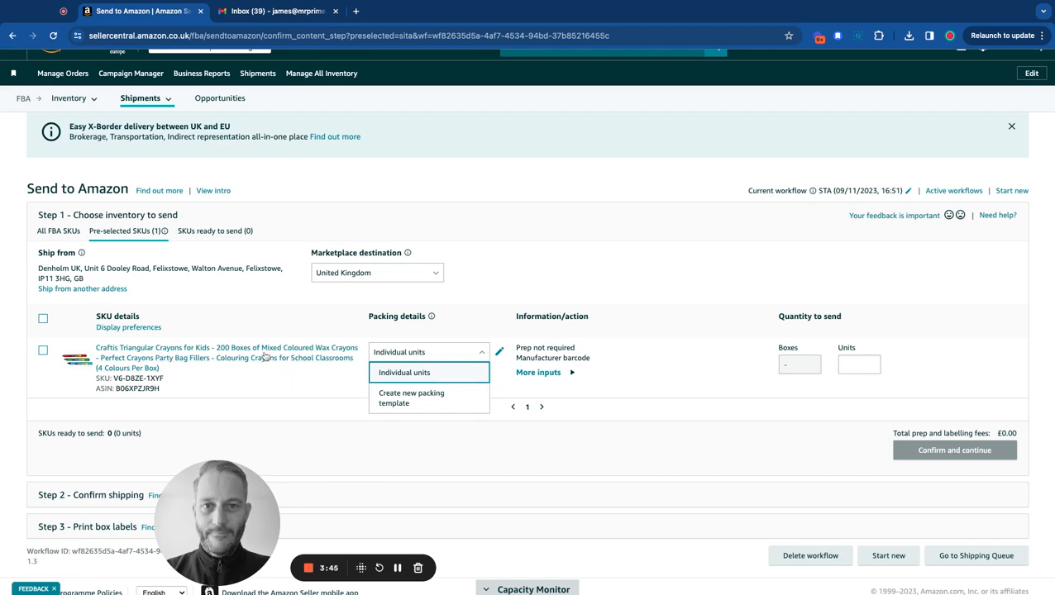
left_click(414, 400)
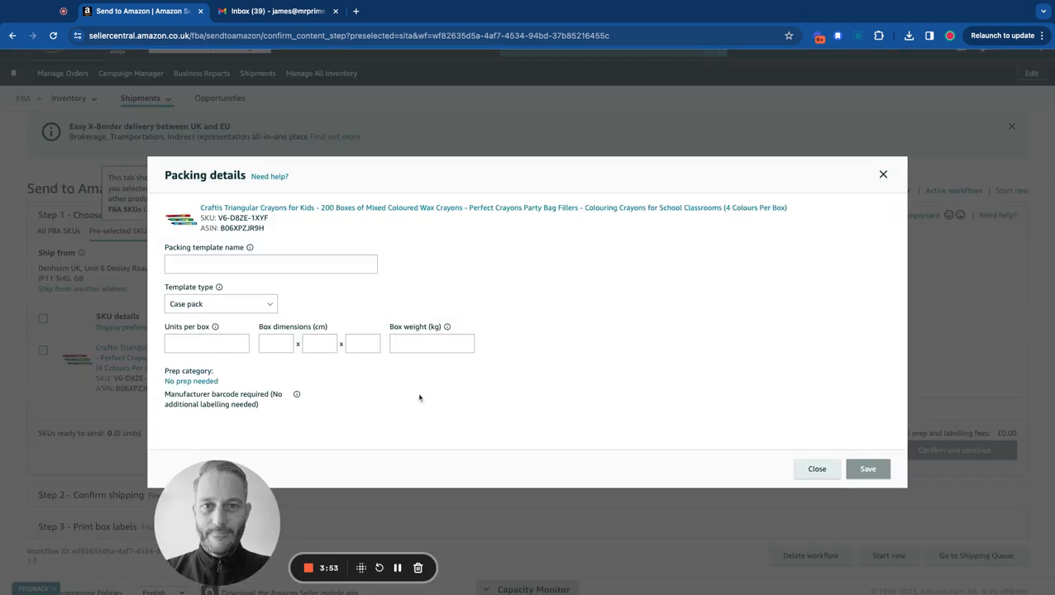
Step: Fill in a case pack template named "200x case" with 200 units per box, and close it without saving
left_click(186, 263)
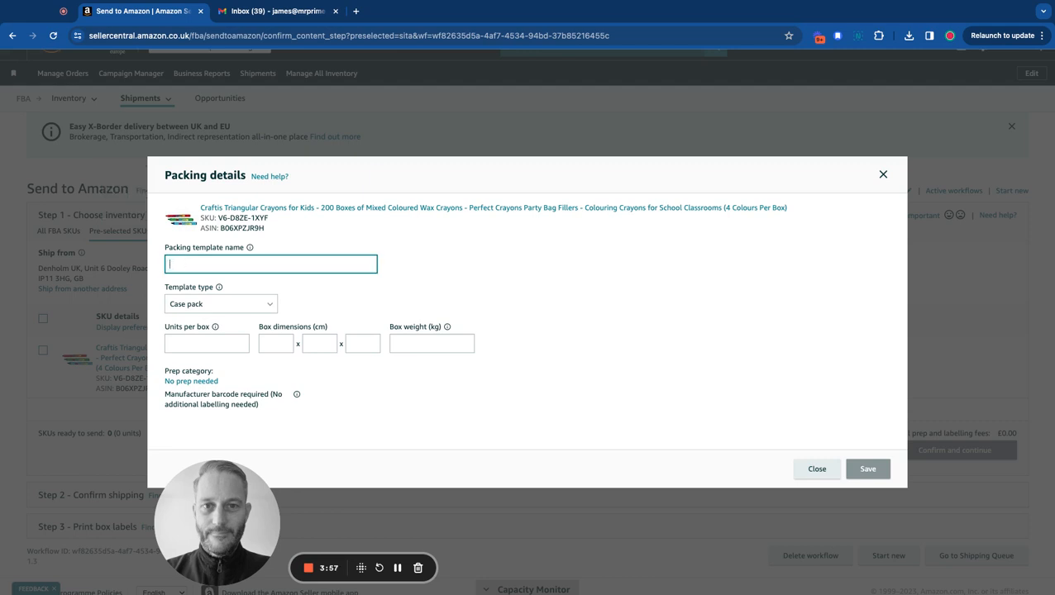
left_click(232, 309)
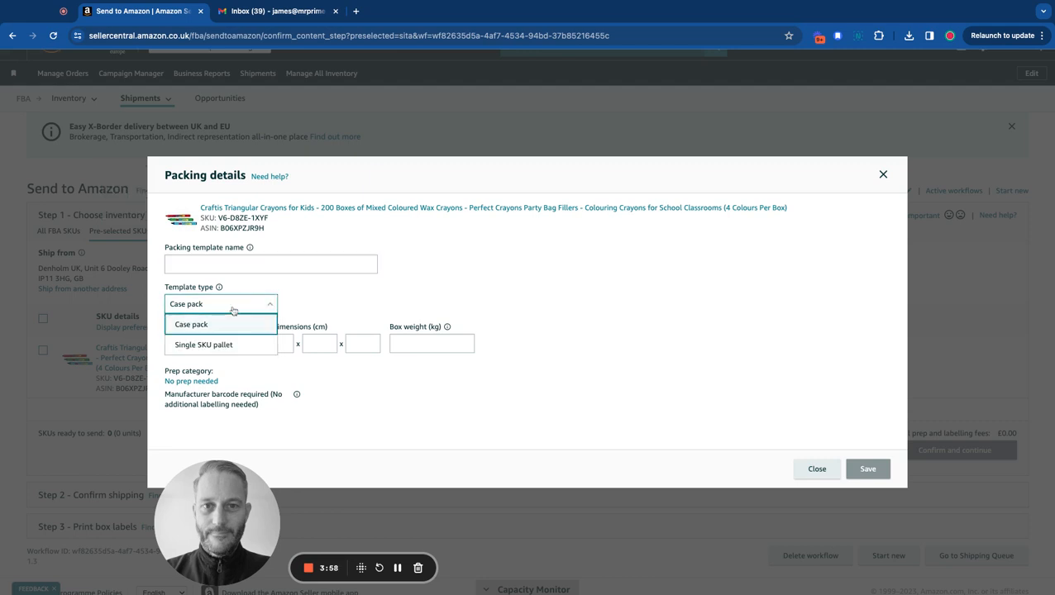
left_click(302, 311)
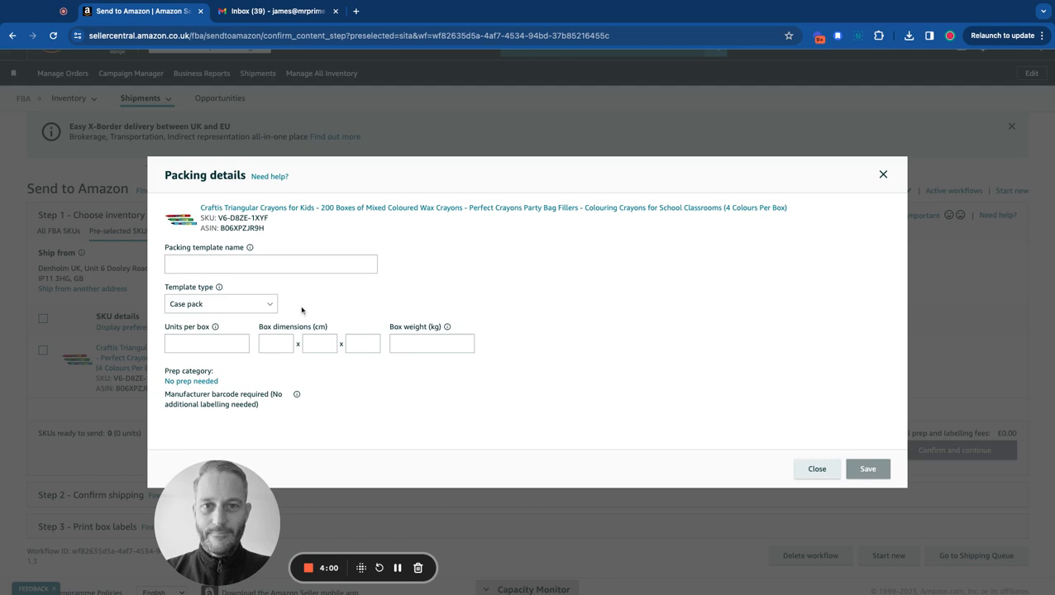
left_click(217, 263)
type("2")
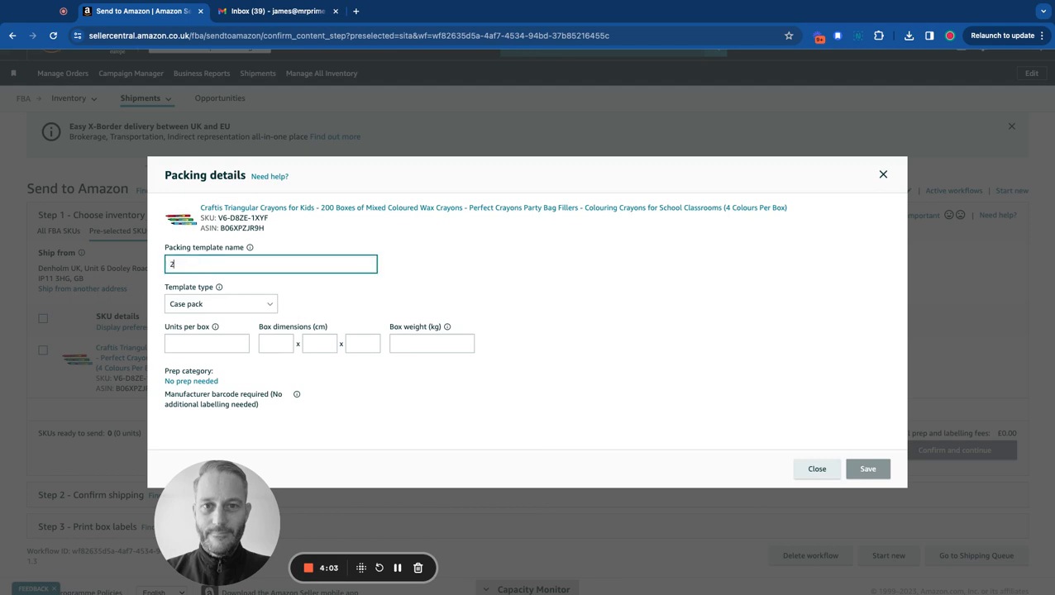
type("00x case")
left_click(177, 348)
type("20")
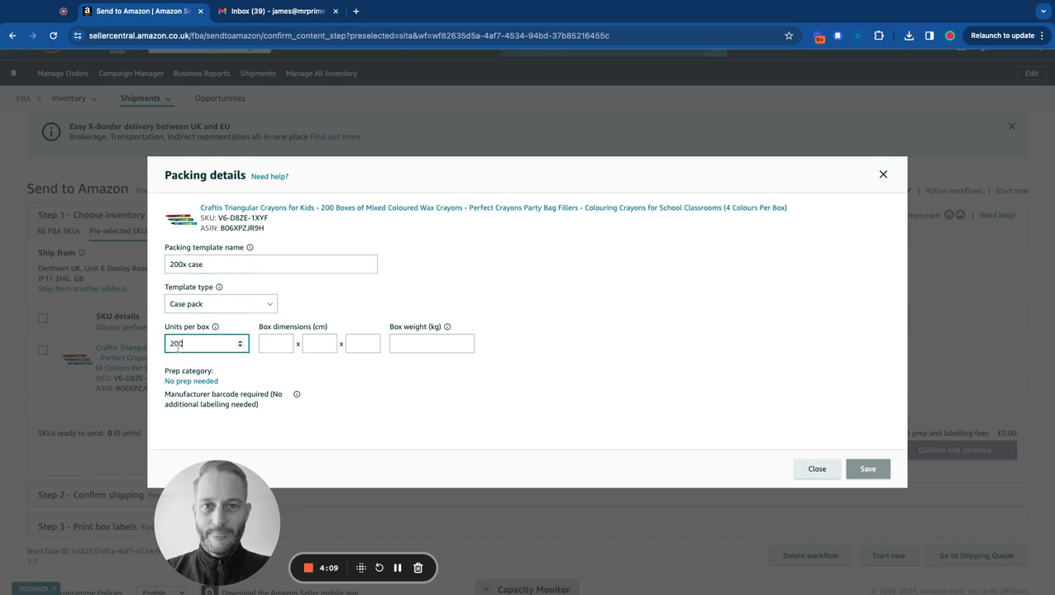
type("0")
left_click(275, 345)
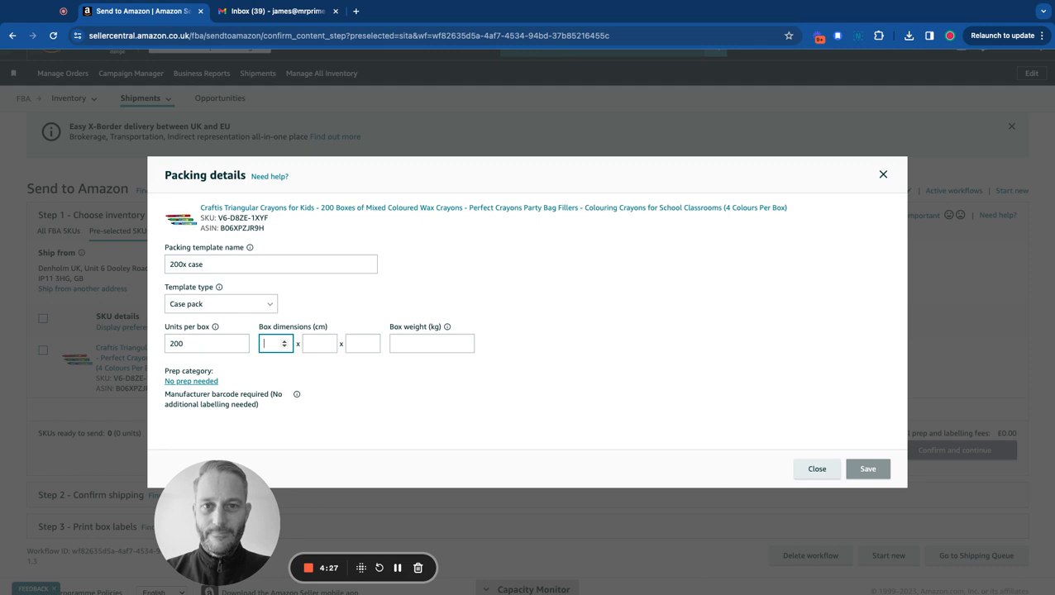
left_click(263, 392)
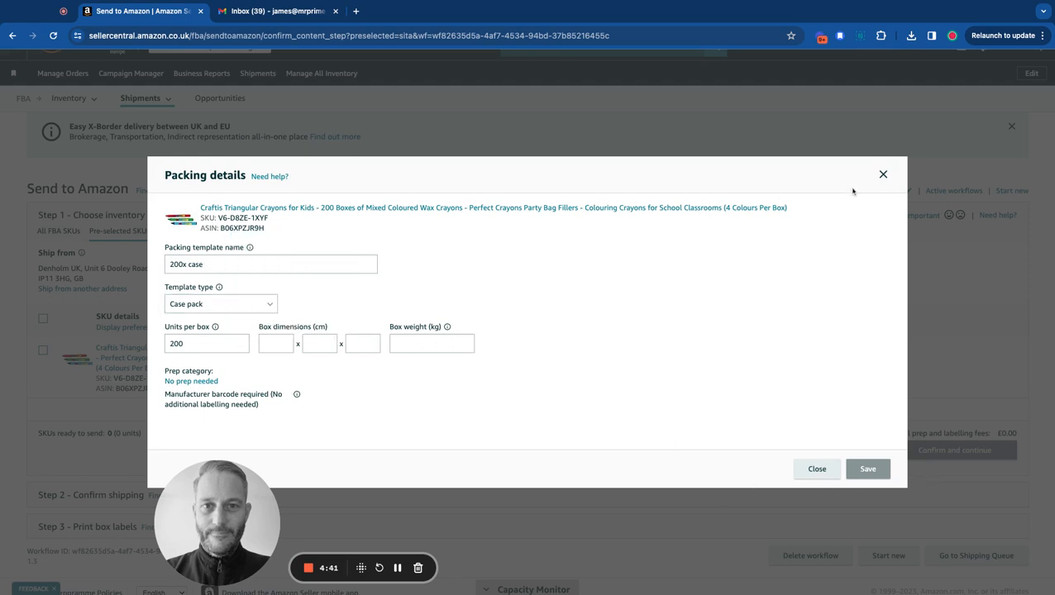
left_click(881, 176)
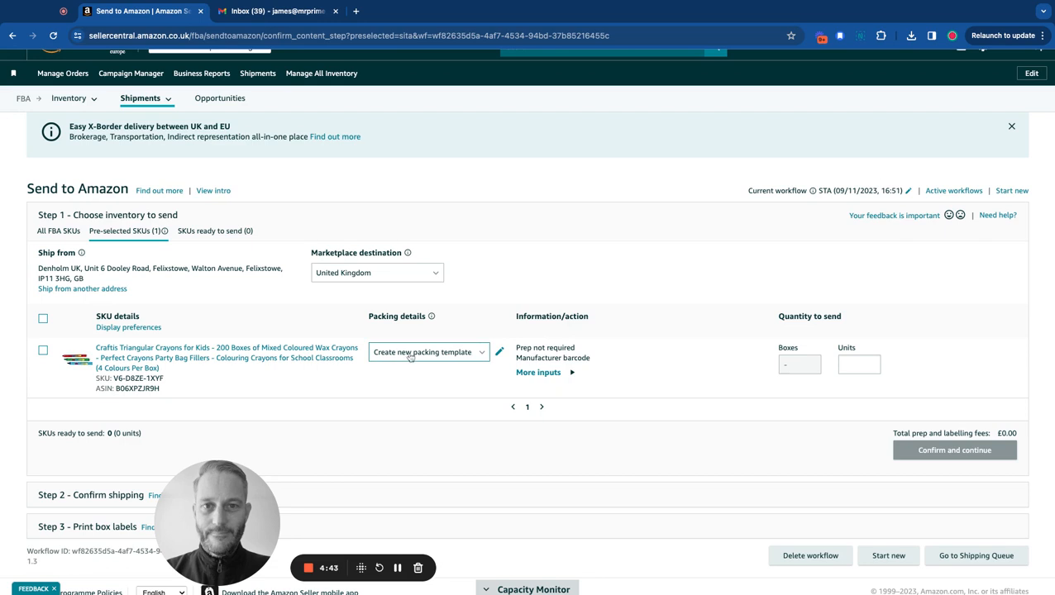
Step: Expand the additional inputs for the triangular crayons and view the explanation of the manufacturing lot code
left_click(478, 354)
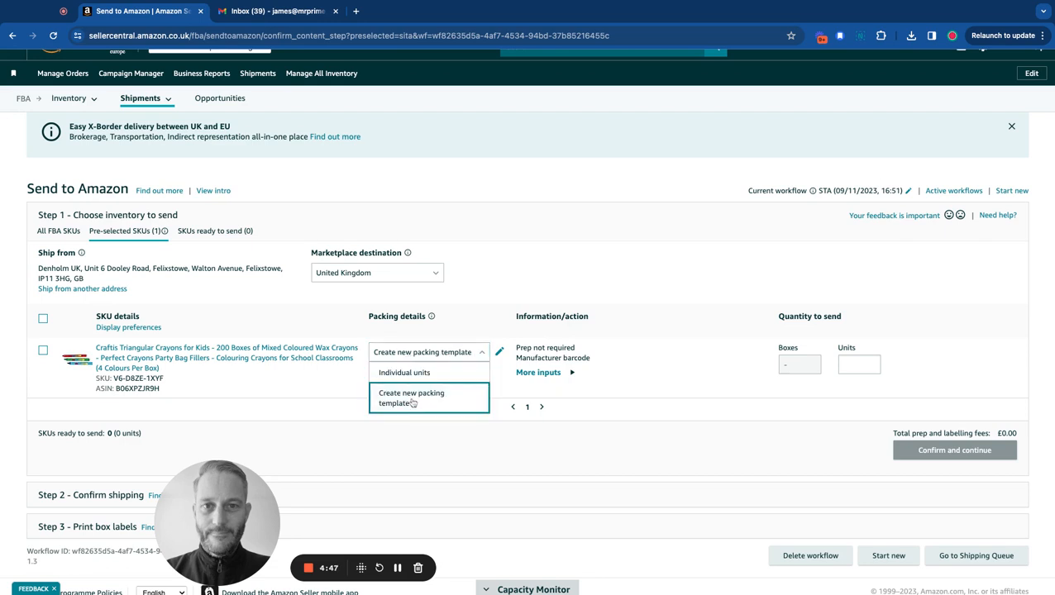
left_click(380, 395)
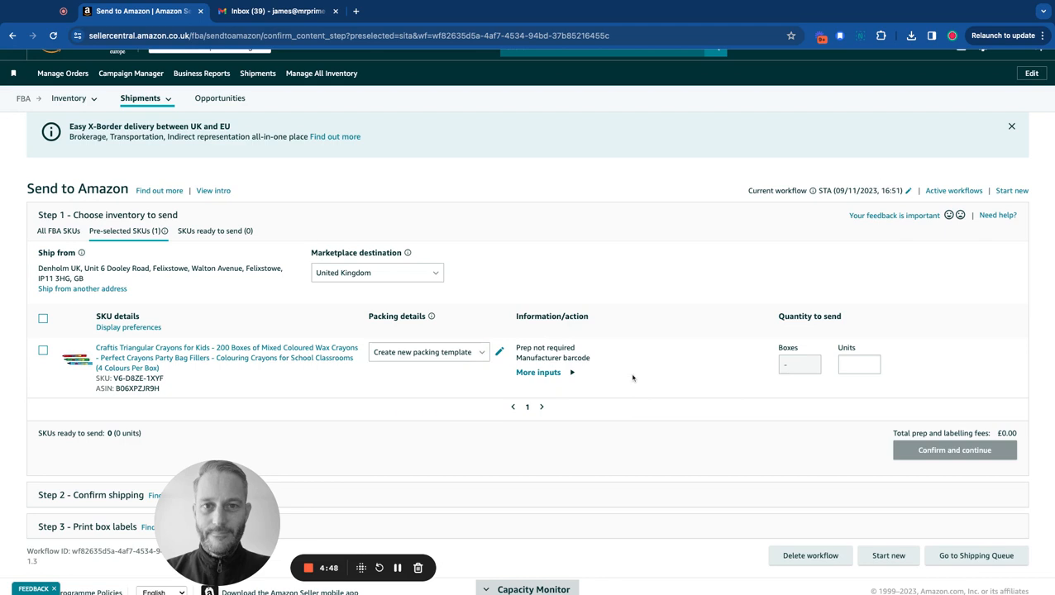
left_click(539, 373)
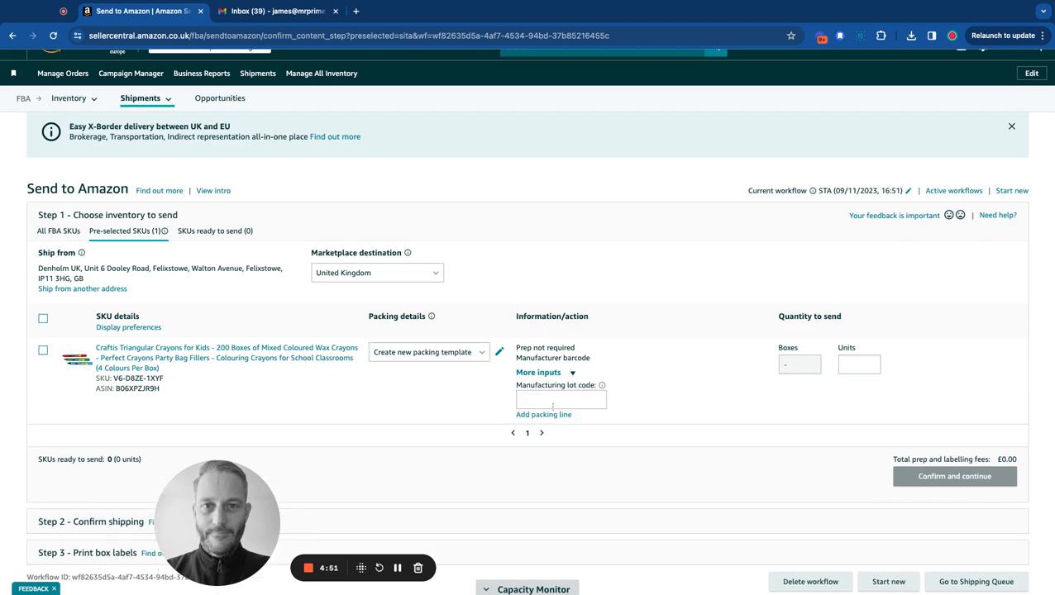
mouse_move(602, 385)
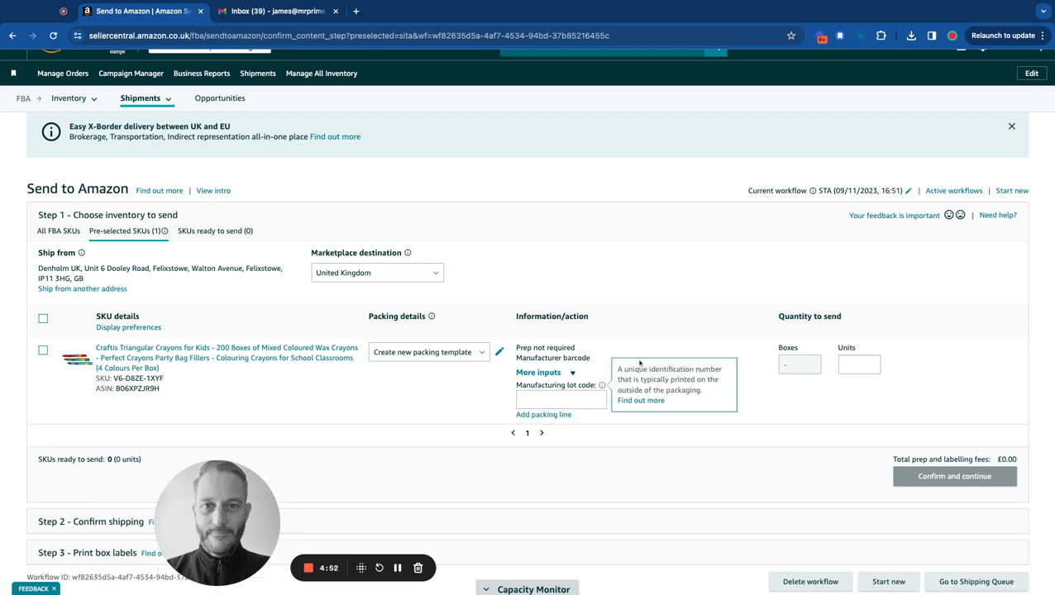
Step: Collapse the additional inputs for the triangular crayons and enter 200 units as the quantity to send
left_click(572, 373)
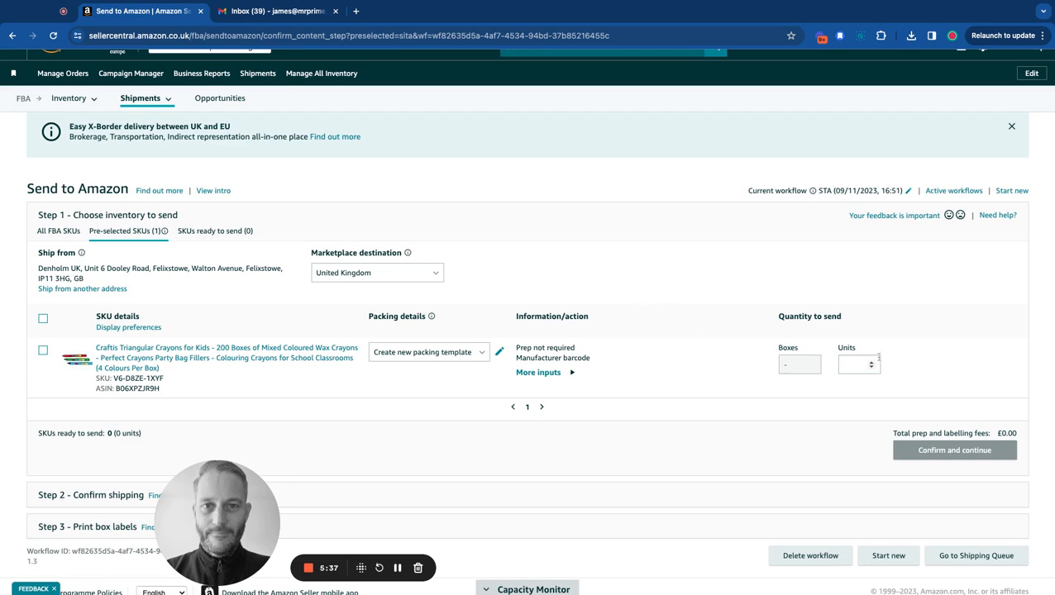
left_click(851, 362)
type("2")
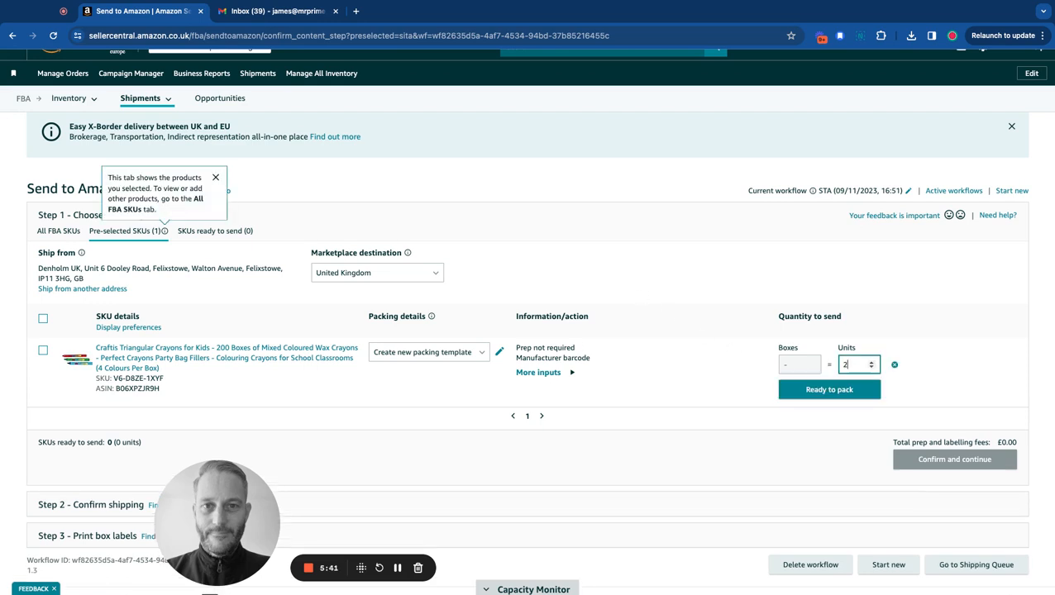
type("00")
left_click(659, 421)
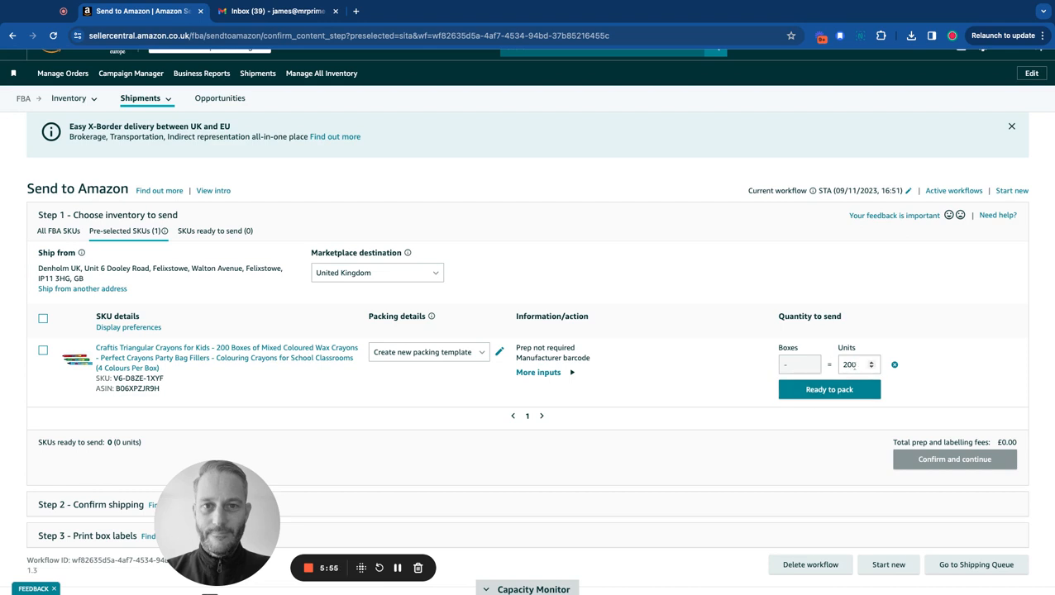
Step: Set the quantity to send for the triangular crayons to 10 units and mark them as ready to pack
left_click_drag(856, 365, 816, 361)
key("BackSpace")
type("10")
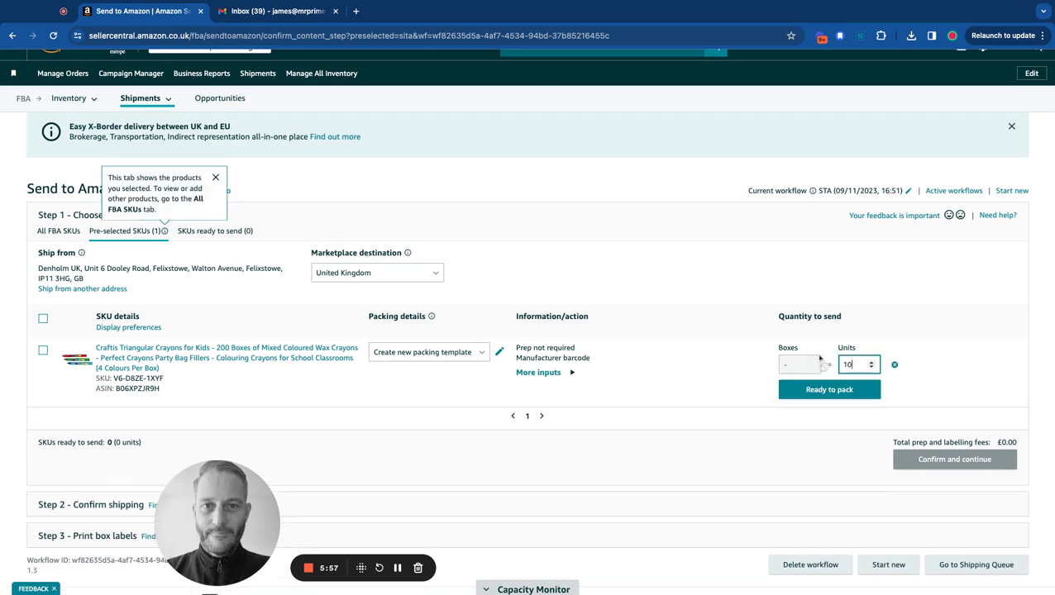
left_click(698, 410)
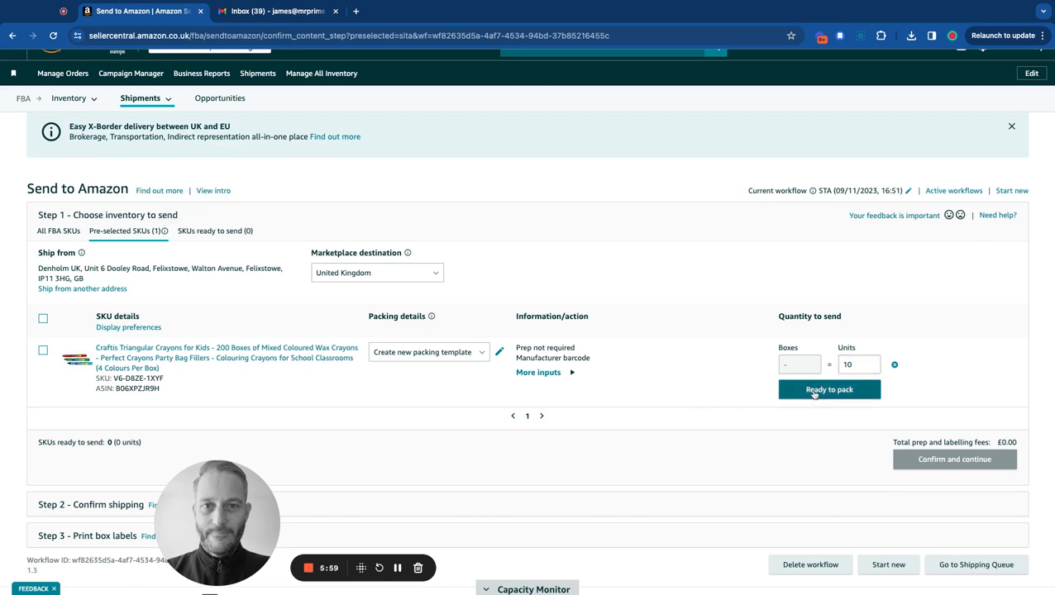
left_click(814, 395)
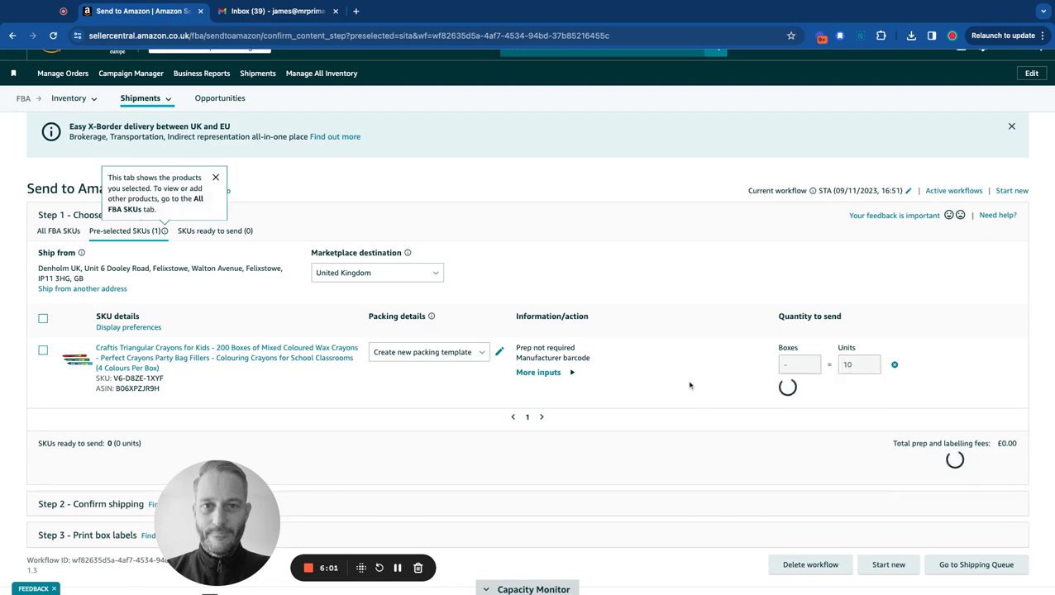
Step: Proceed to packing individual units and confirm that multiple boxes will be needed for pack group 1
scroll(594, 422, "down", 3)
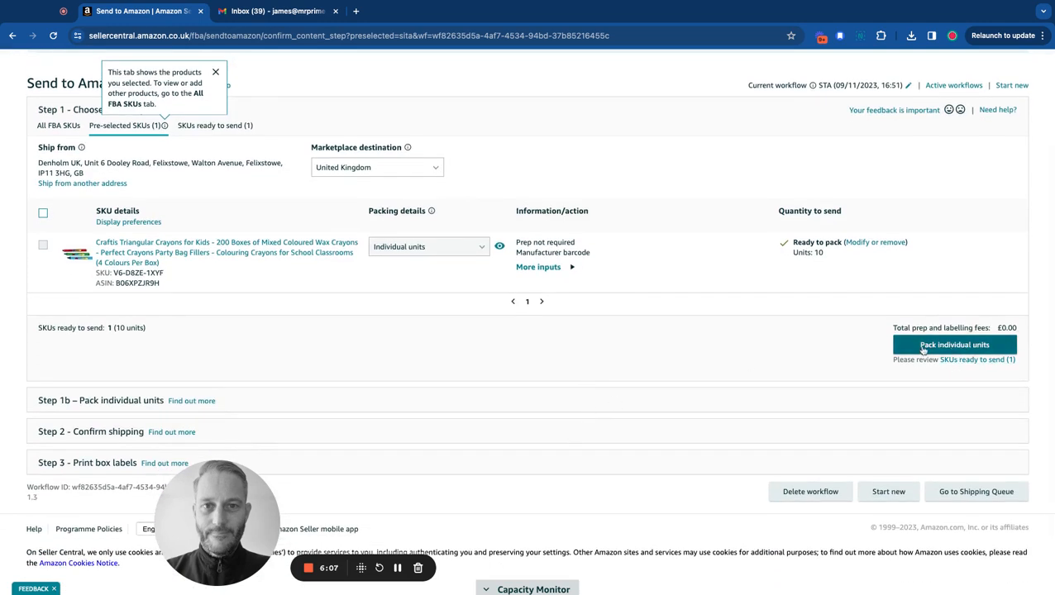
left_click(923, 347)
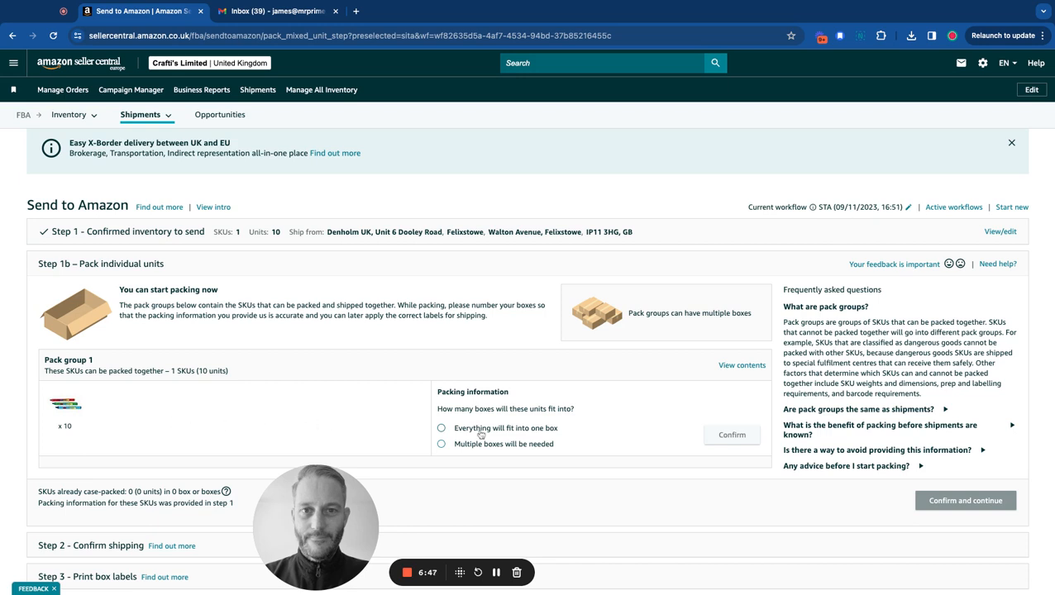
left_click(441, 429)
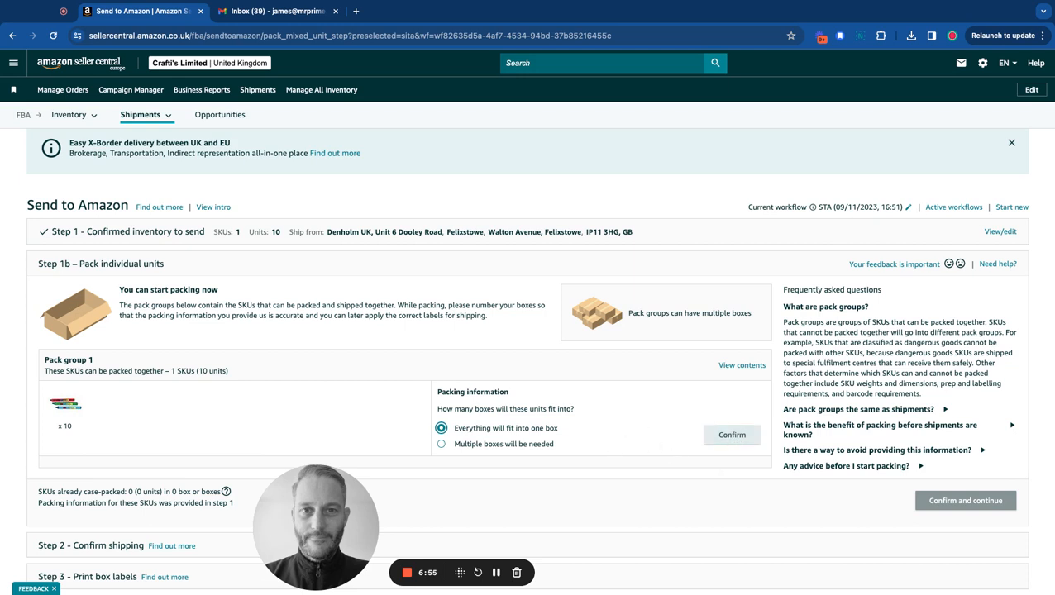
left_click(440, 444)
scroll(608, 422, "down", 3)
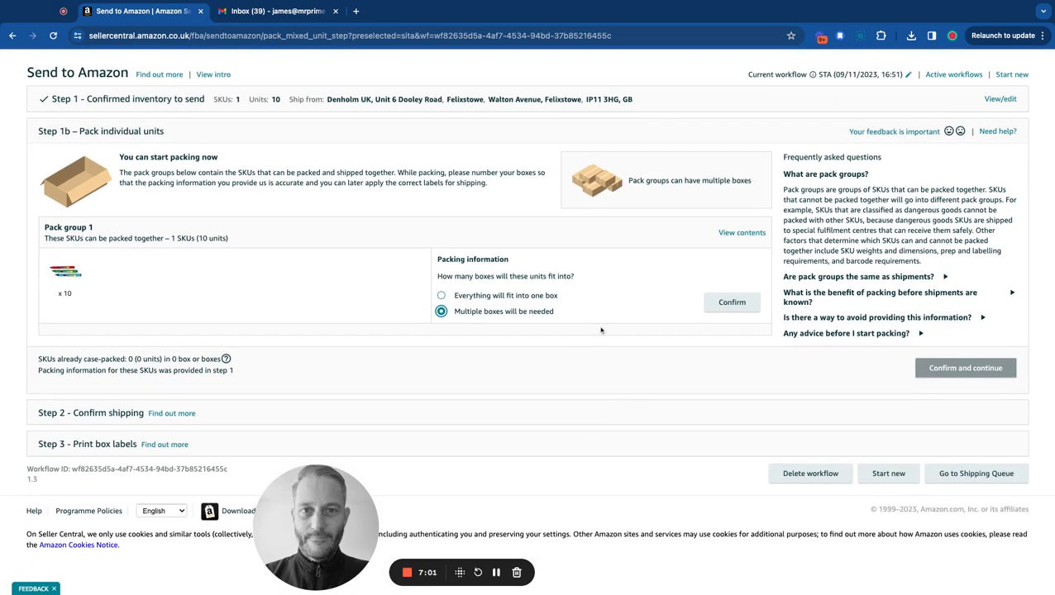
left_click(728, 304)
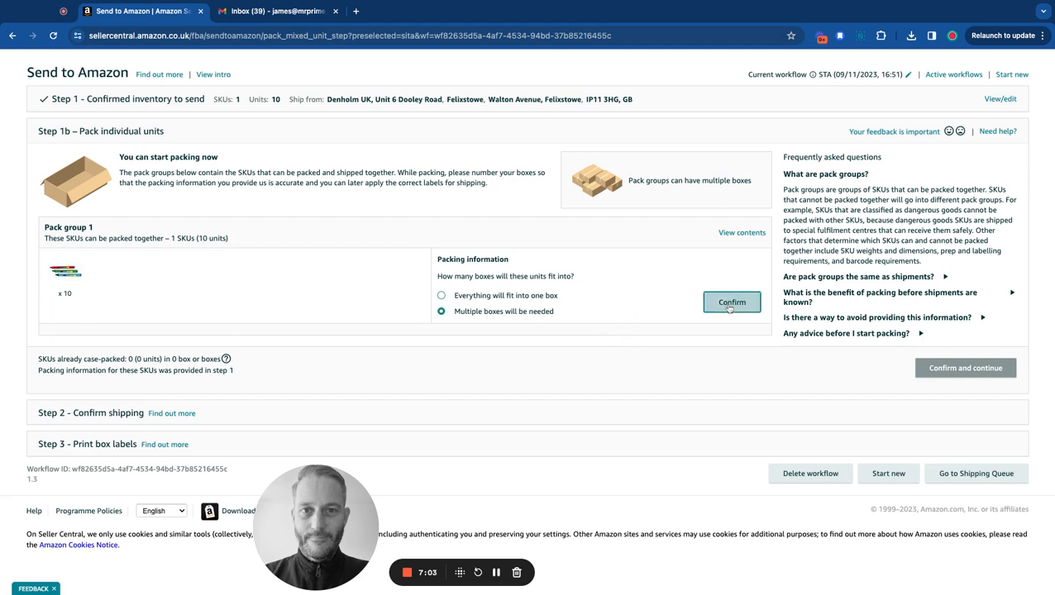
Step: Set the number of boxes to 2 with box contents entered through a web form, and open the form
left_click(513, 328)
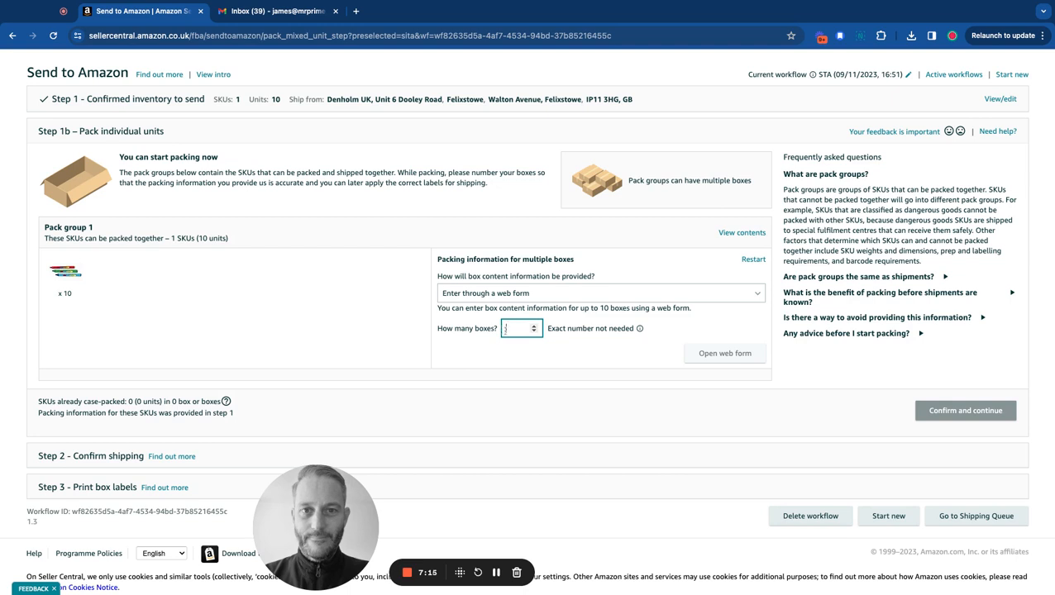
left_click(680, 330)
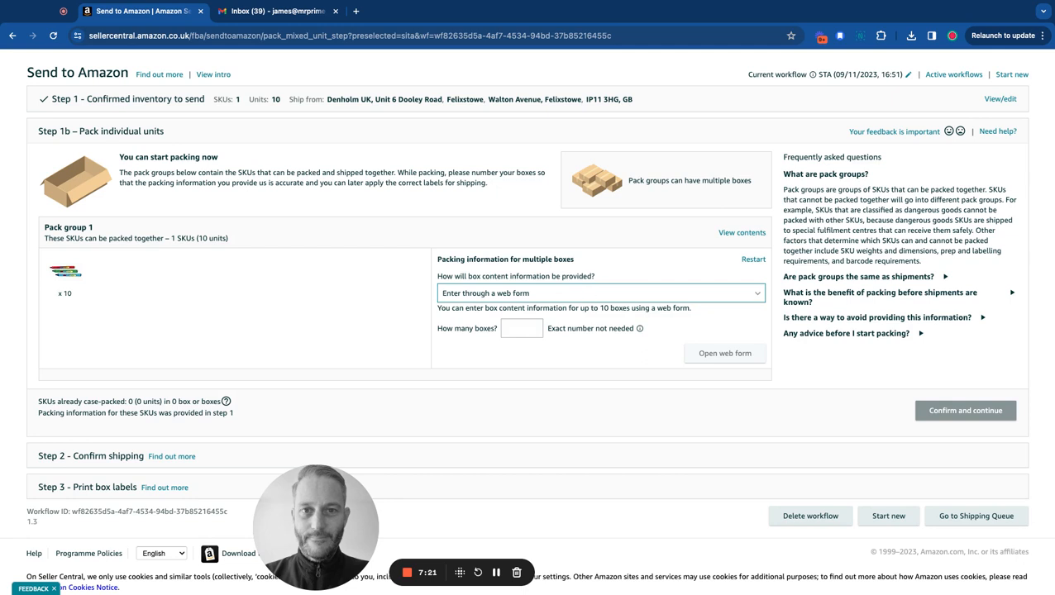
mouse_move(640, 328)
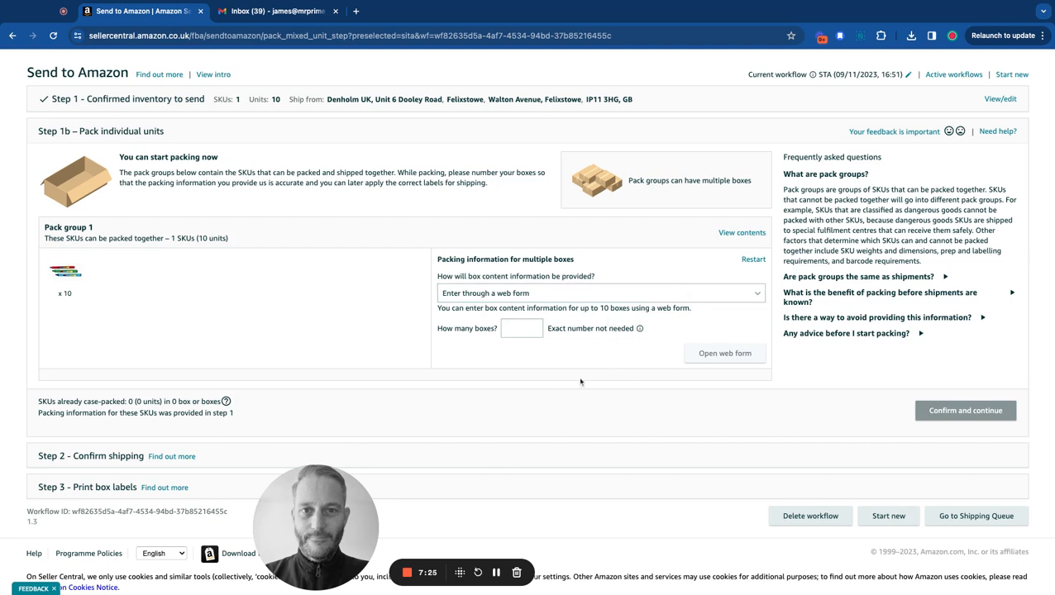
left_click(519, 326)
type("2")
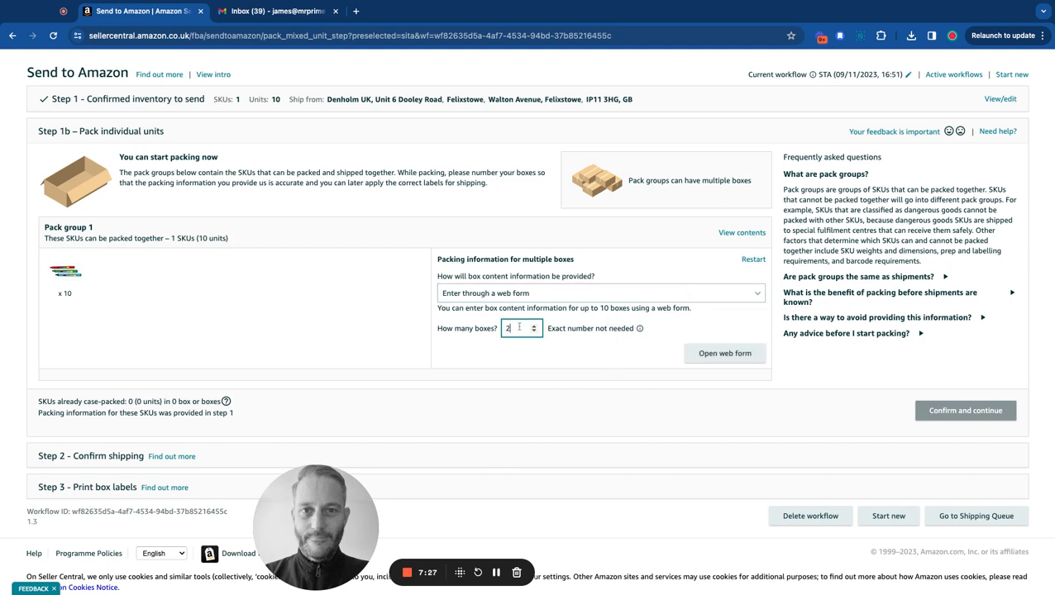
left_click(725, 354)
Step: Allocate 5 units of the crayons to box 1 and 4 units to box 2
scroll(574, 305, "down", 1)
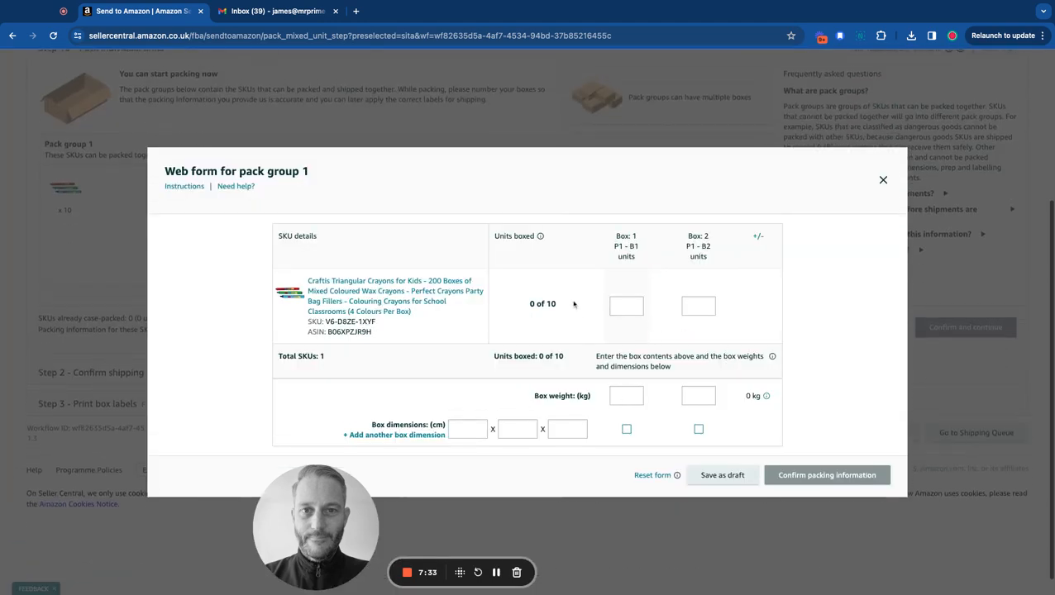
scroll(574, 305, "up", 3)
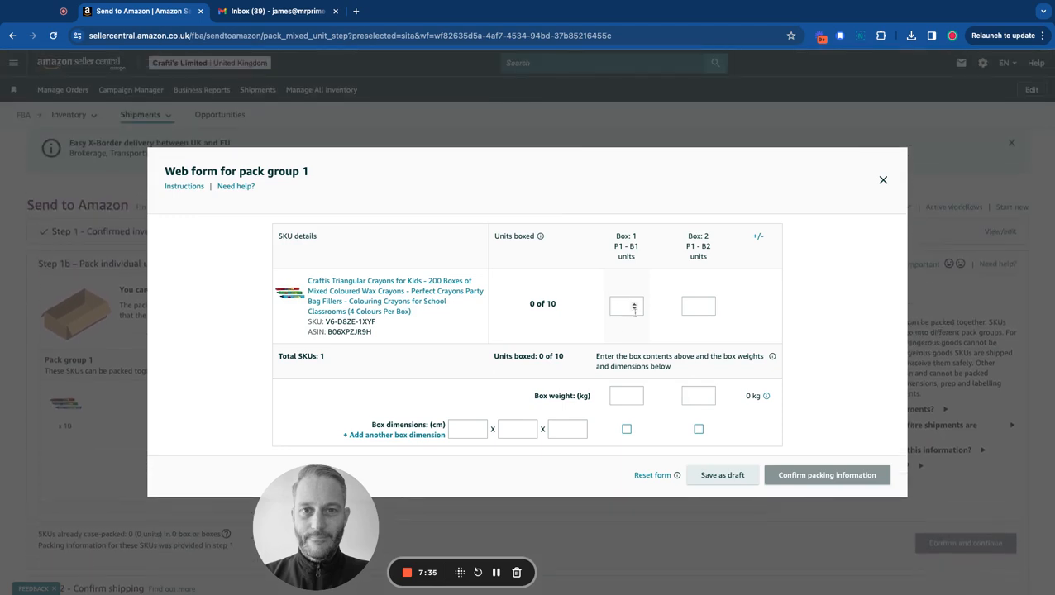
left_click(621, 308)
type("5")
left_click(690, 307)
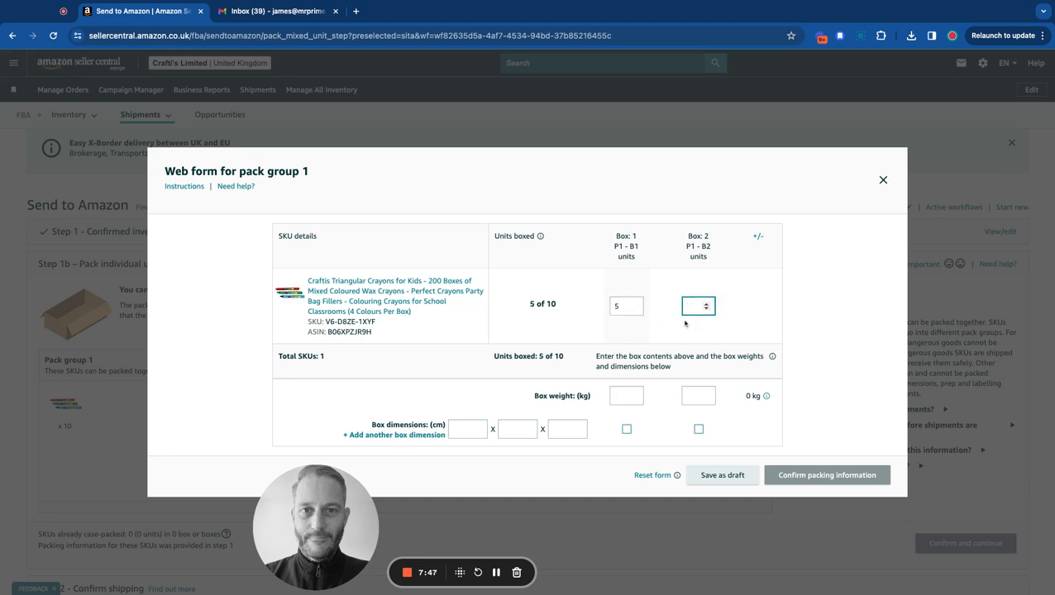
type("4")
left_click(594, 332)
scroll(672, 349, "down", 2)
scroll(678, 350, "up", 1)
mouse_move(802, 482)
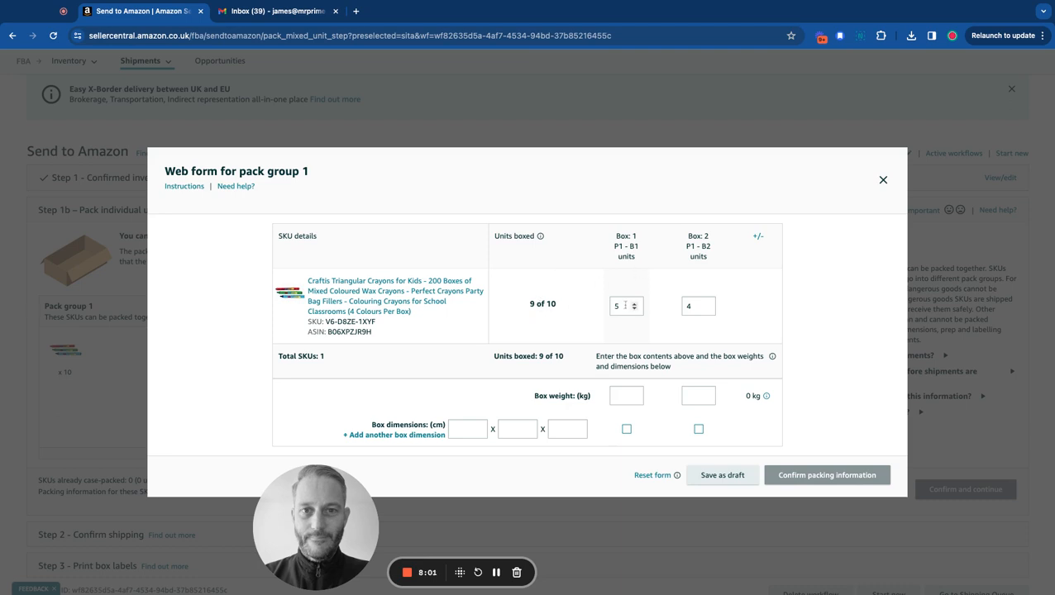
Step: Change the crayon quantity in box 2 to 5 units
left_click(688, 306)
key("BackSpace")
type("5")
left_click(592, 329)
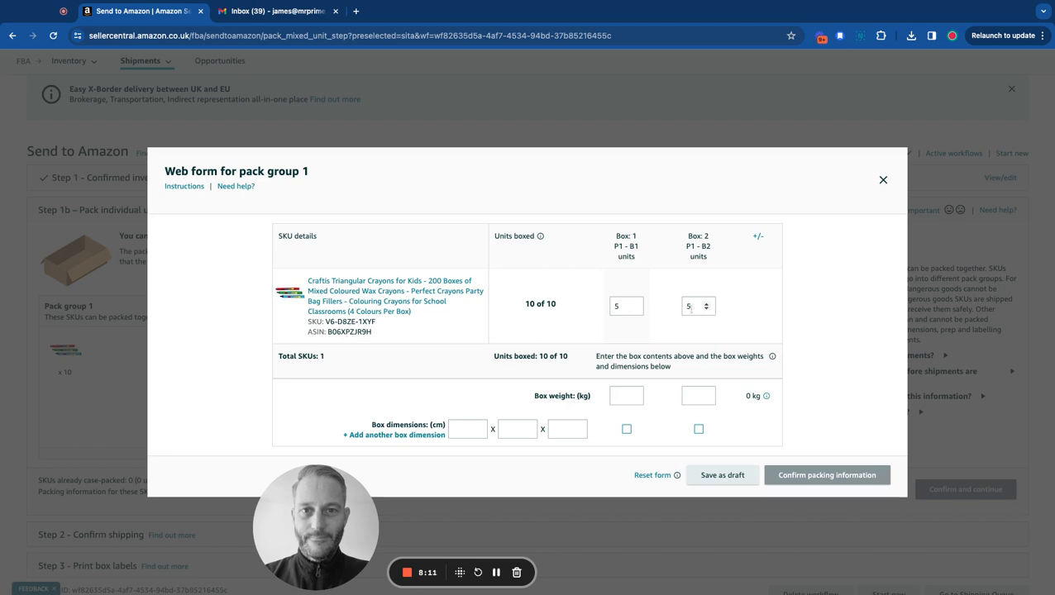
Step: Enter 30 x 30 x 30 cm as the first box dimensions
scroll(687, 305, "up", 1)
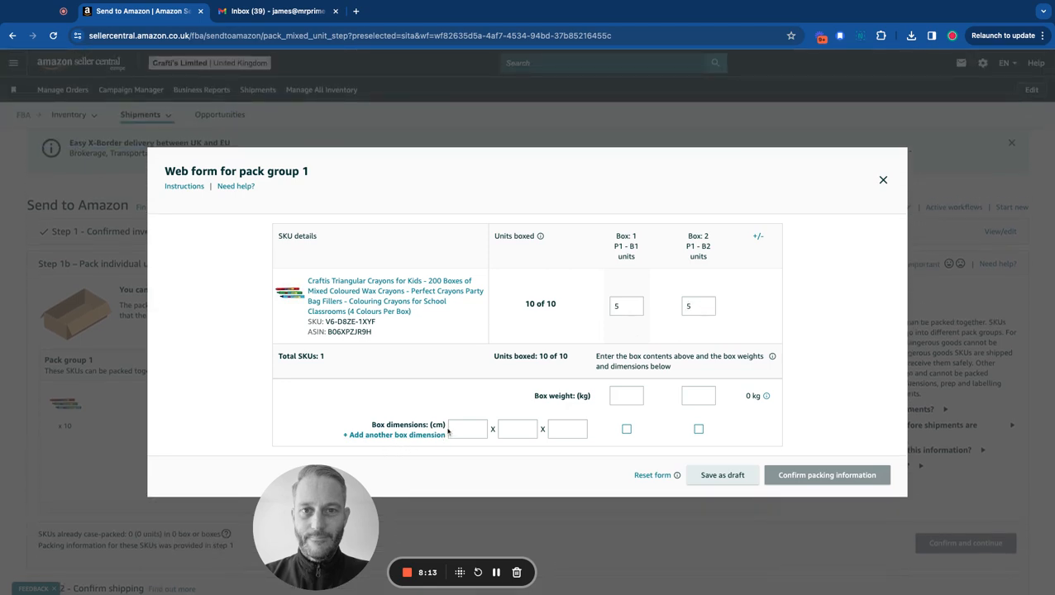
left_click(466, 429)
key("Tab")
type("30")
key("Tab")
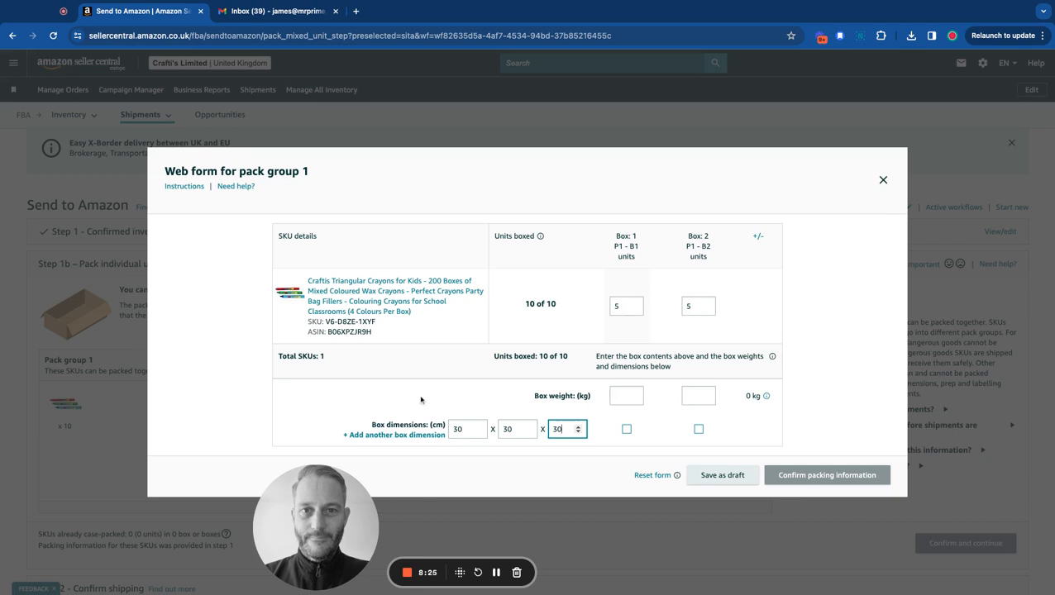
Step: Add another box dimension of 25 x 25 x 25 cm
left_click(392, 435)
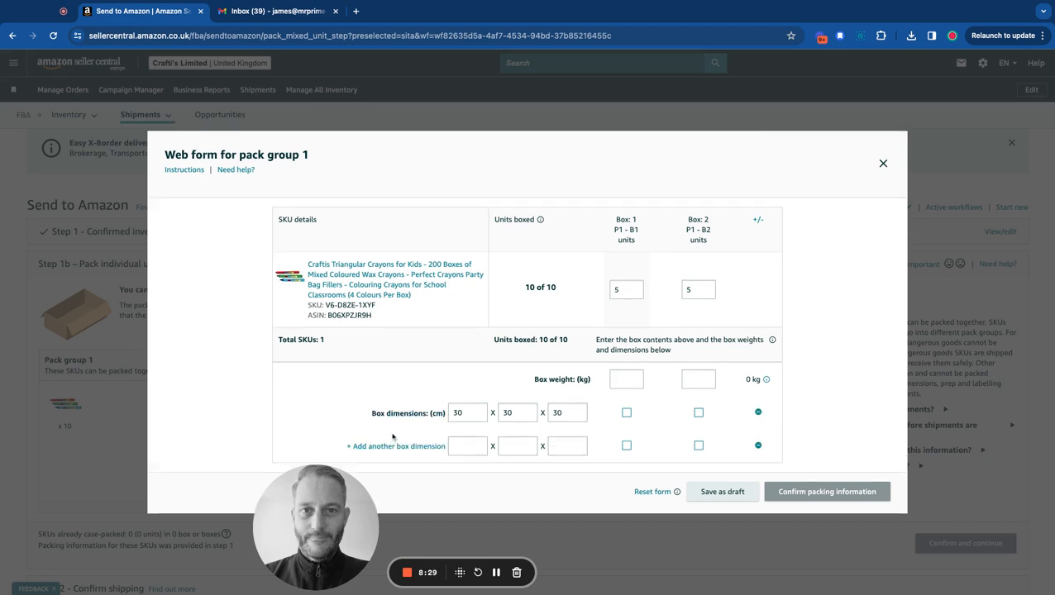
left_click(456, 446)
left_click(517, 445)
left_click(560, 447)
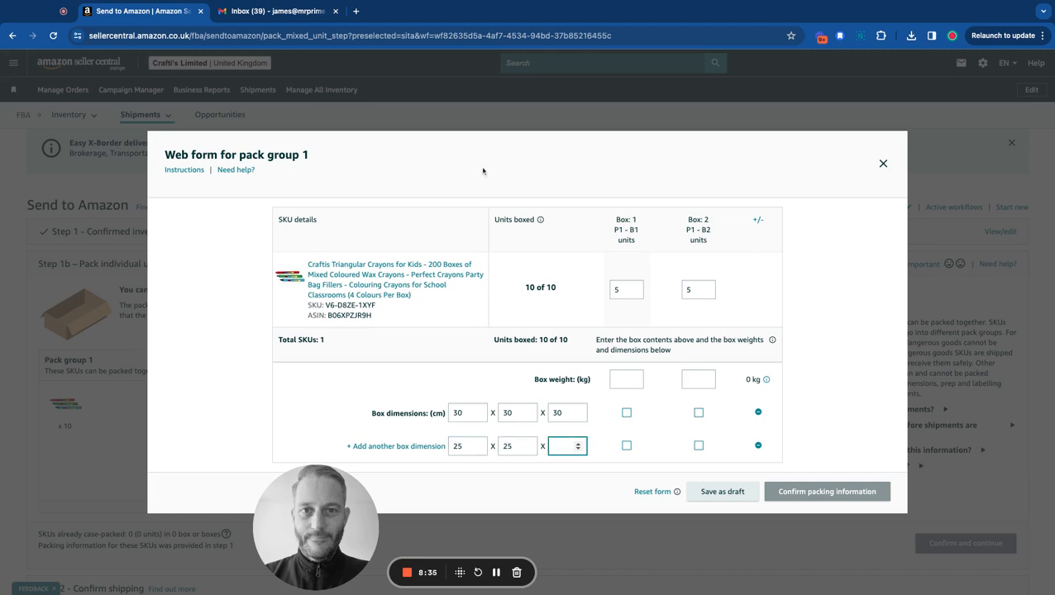
type("25")
Step: Set both box weights to 5 kg, and assign the 30 cm dimensions to box 1 and the 25 cm dimensions to box 2
left_click(622, 380)
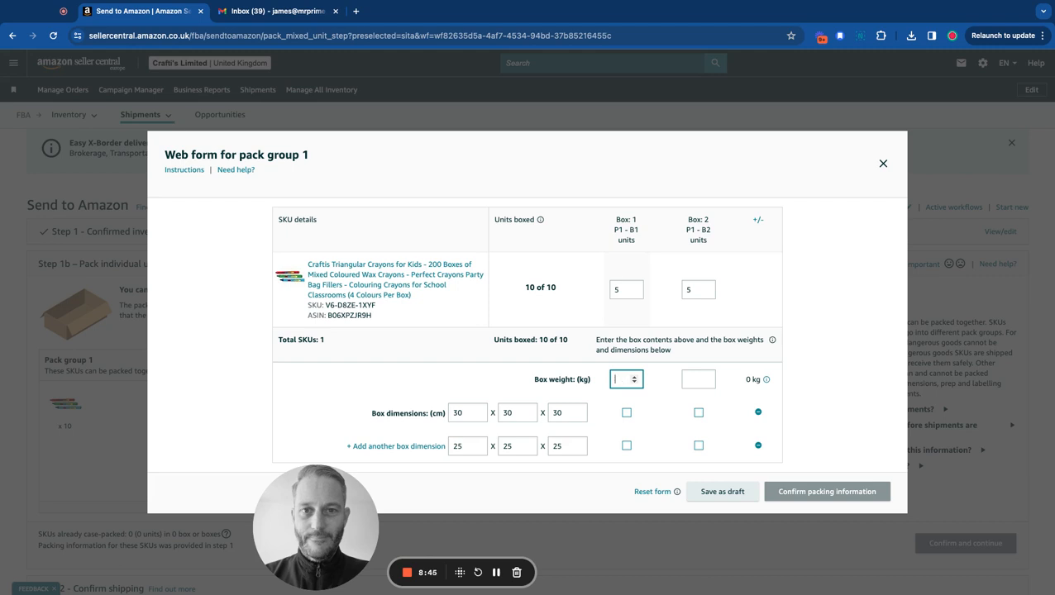
left_click(699, 380)
type("5")
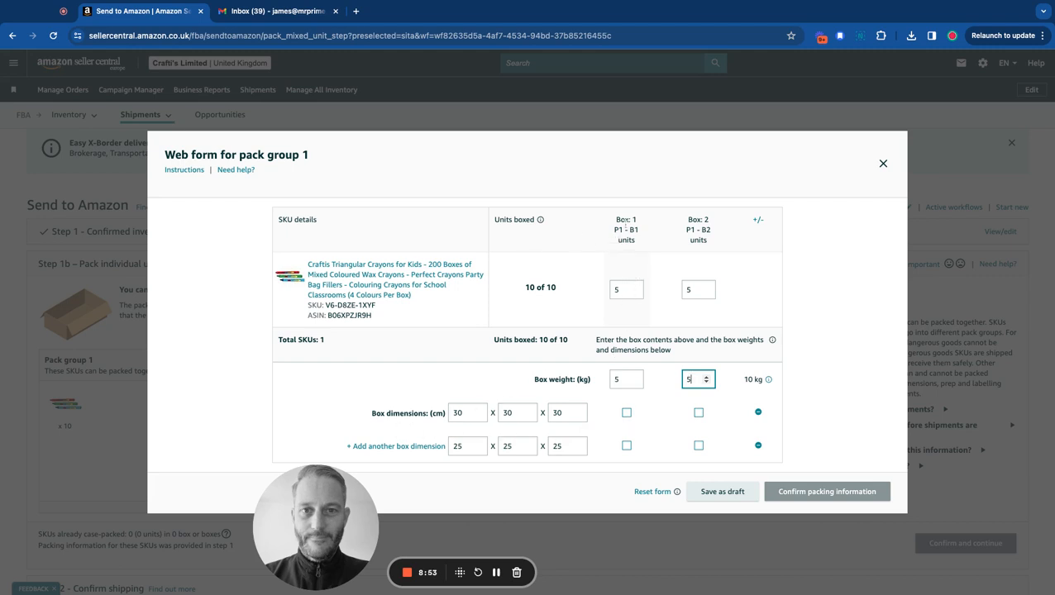
left_click(626, 412)
left_click(699, 446)
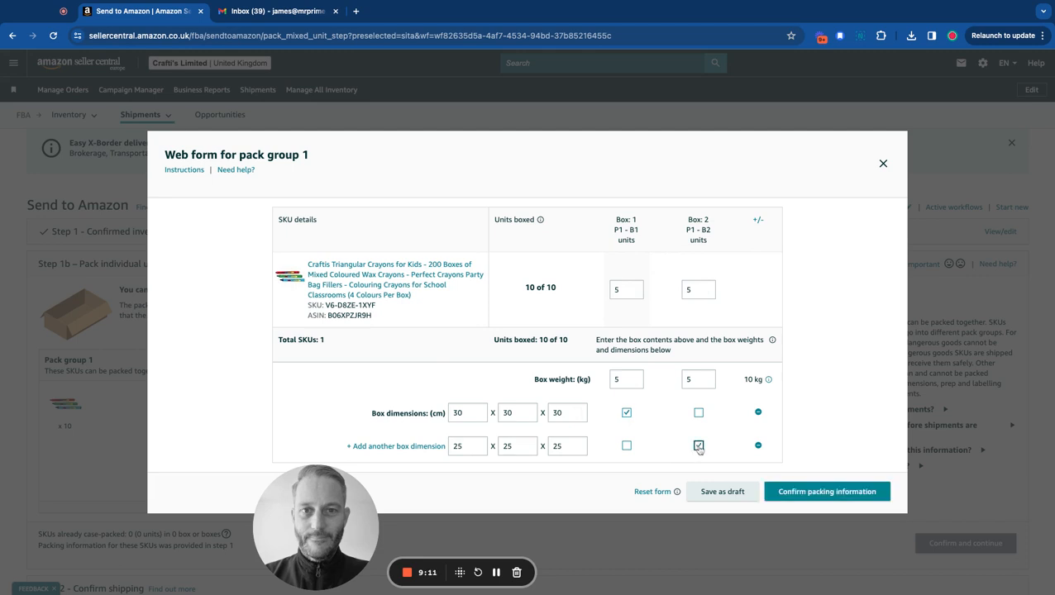
Step: Add a blank third box dimension, and clear and re-enter the 5 units for box 1
left_click(399, 446)
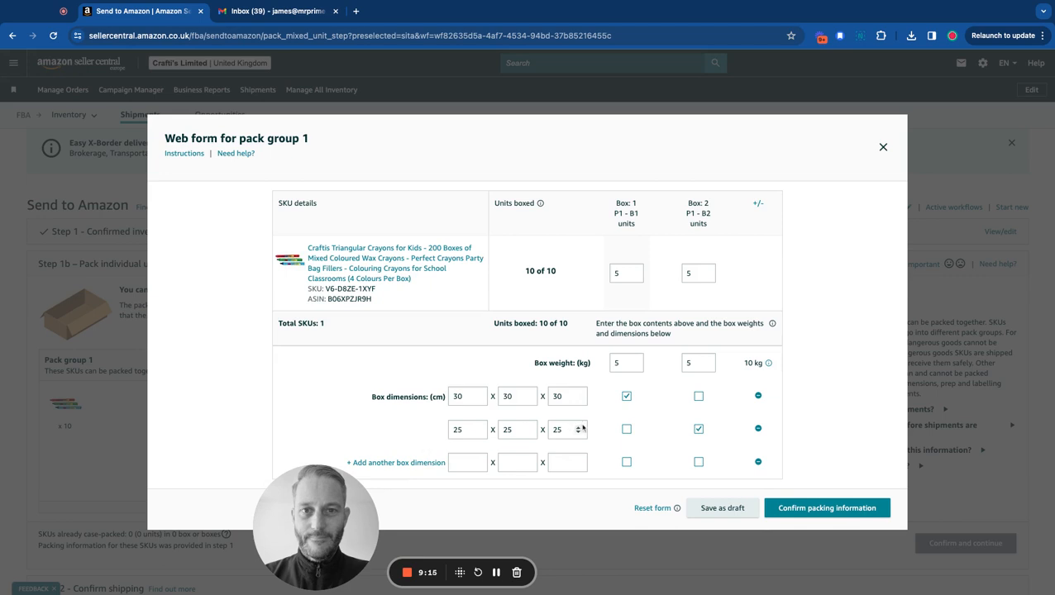
left_click(616, 272)
key("BackSpace")
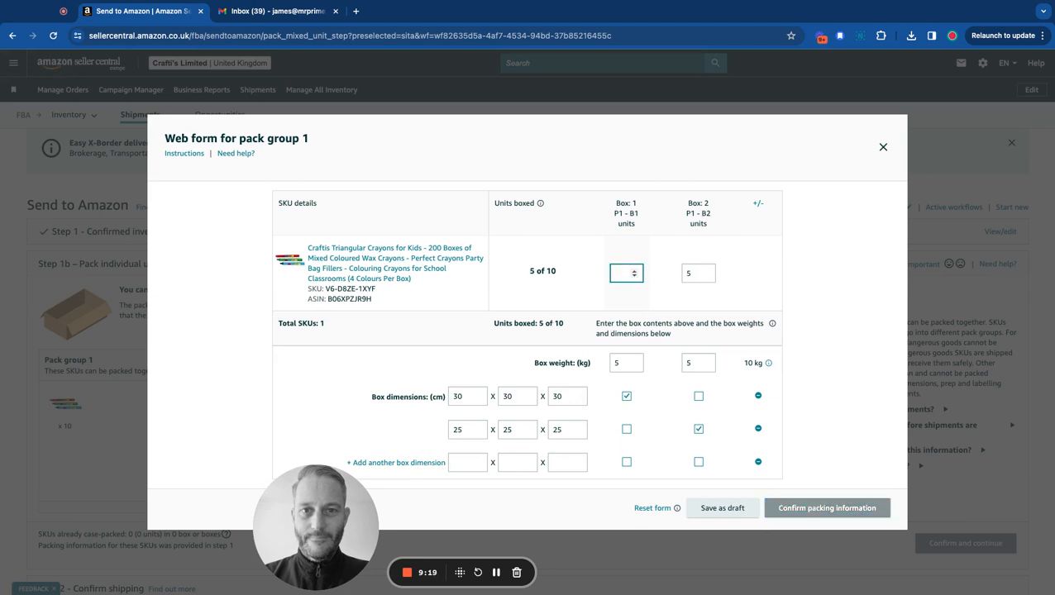
type("5")
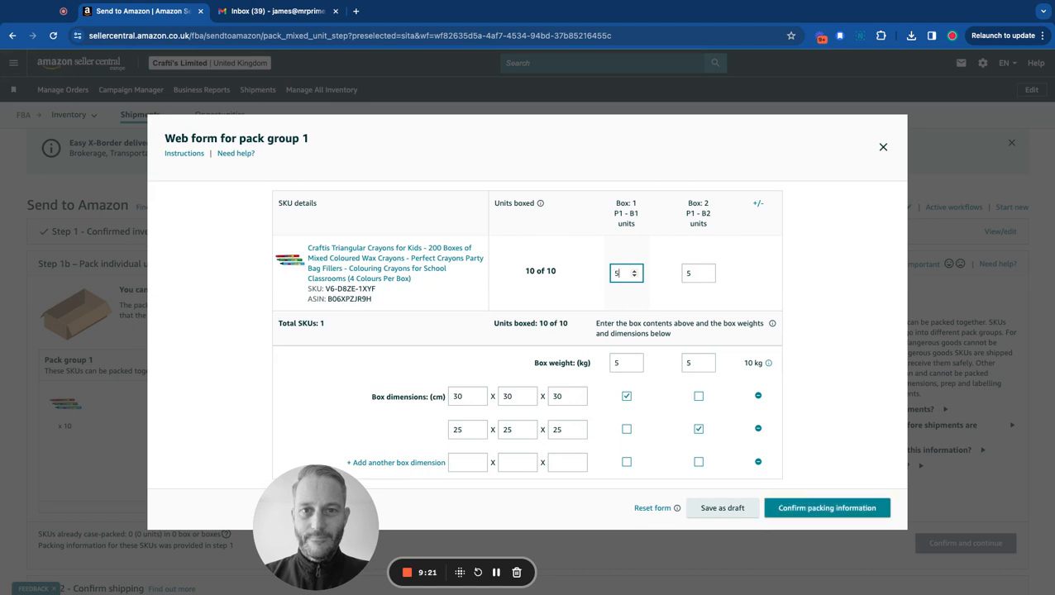
left_click(588, 304)
Step: Assign box 2 to the blank third dimension, remove that row, and reassign box 2 to the 25 cm dimensions
left_click(698, 463)
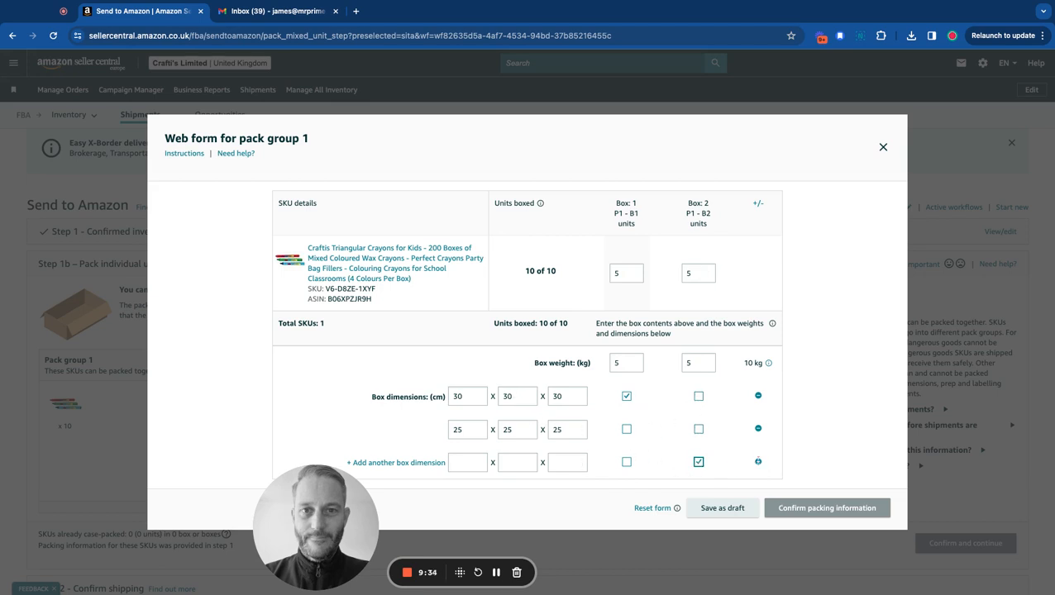
left_click(757, 461)
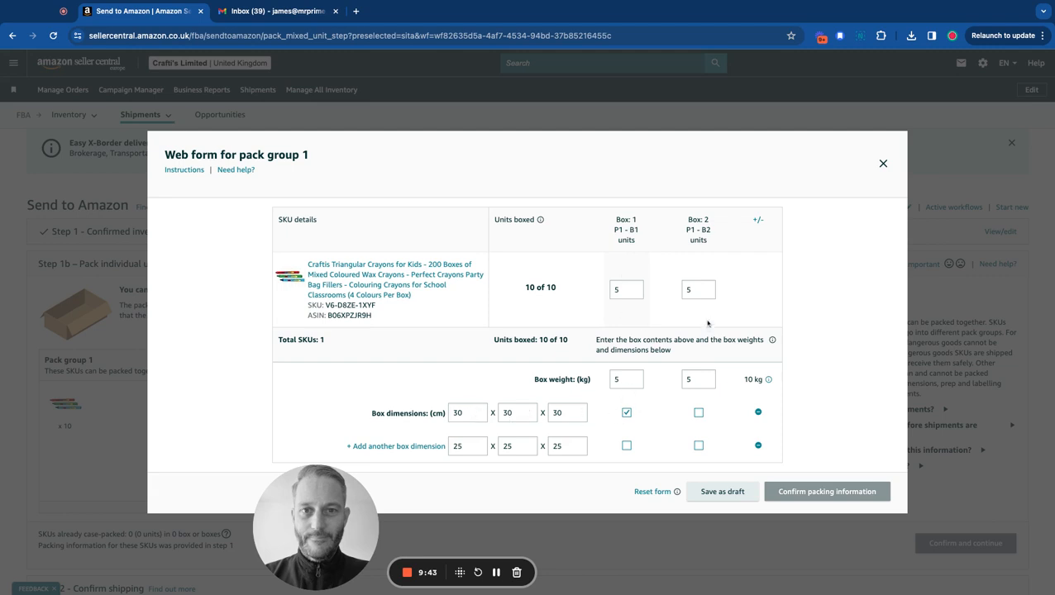
left_click(699, 445)
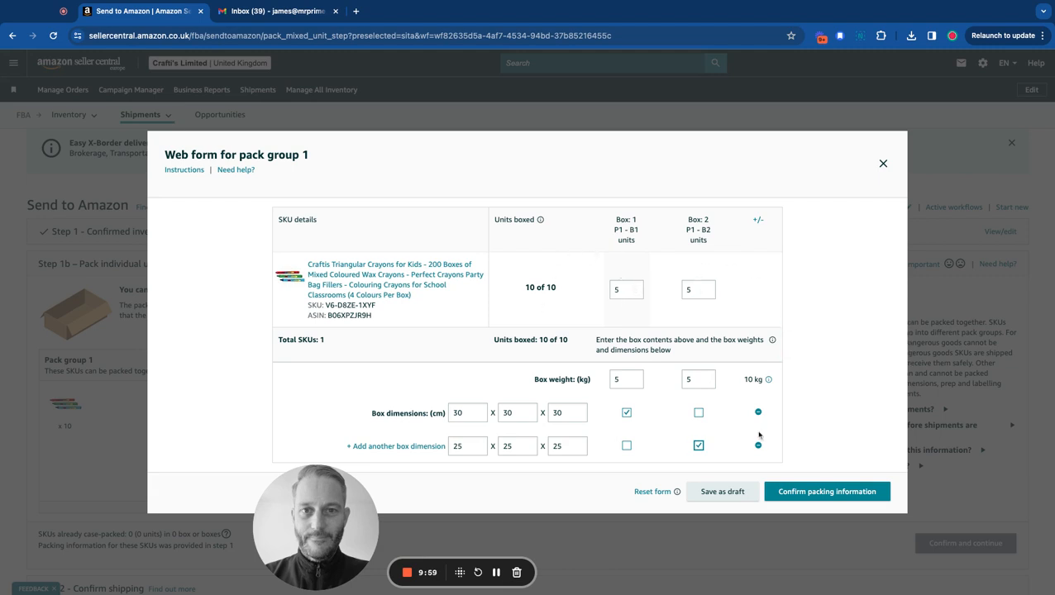
Step: Confirm the packing information for pack group 1, dismissing the box weight and volume warnings
left_click(807, 495)
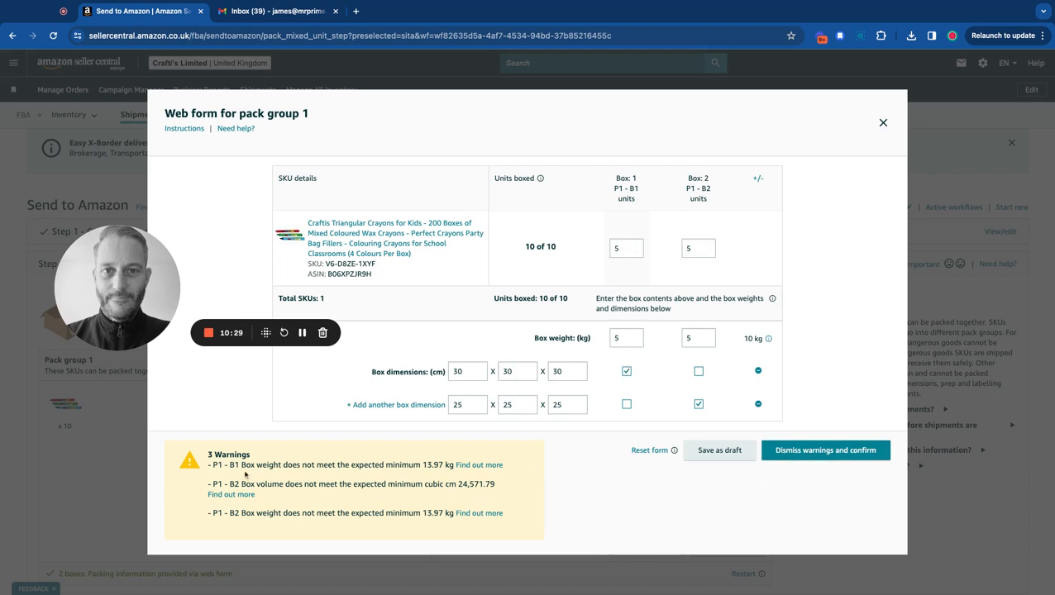
left_click(794, 451)
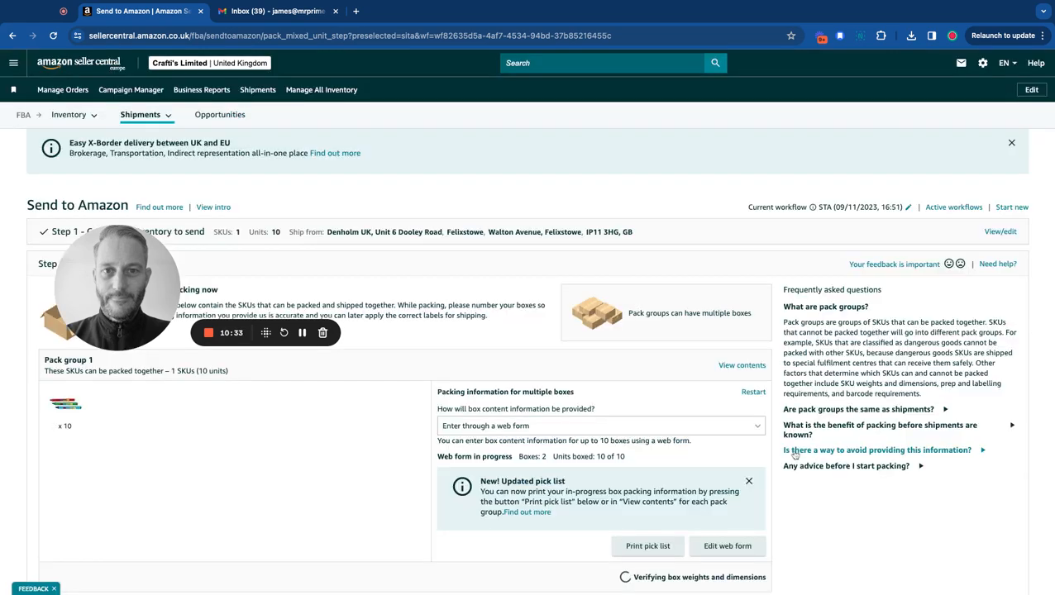
Step: Confirm the individual-unit packing step for pack group 1 and continue to the shipping confirmation
mouse_move(762, 449)
scroll(630, 413, "down", 2)
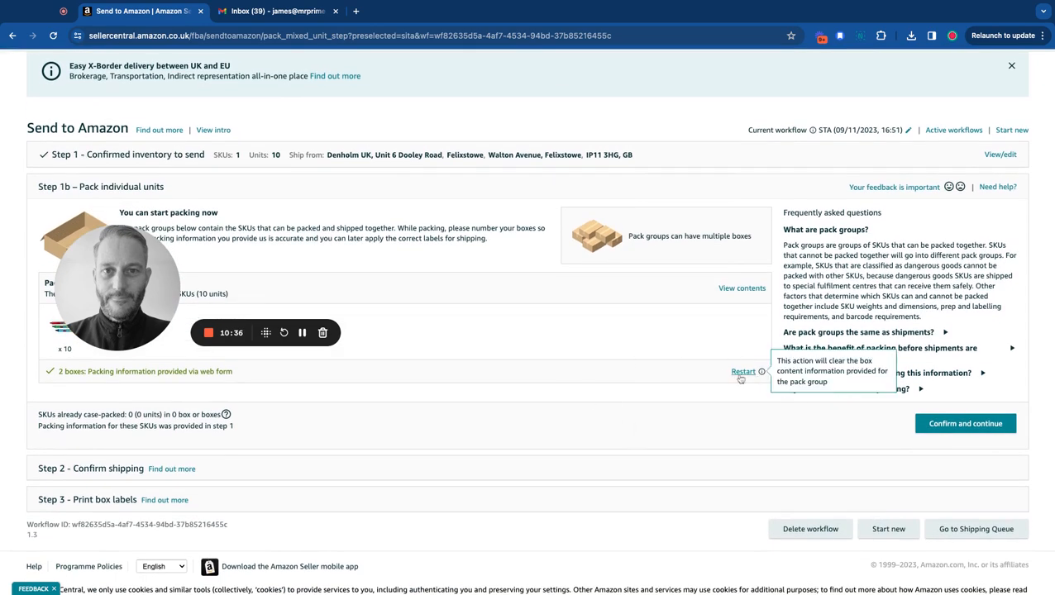
scroll(616, 349, "down", 2)
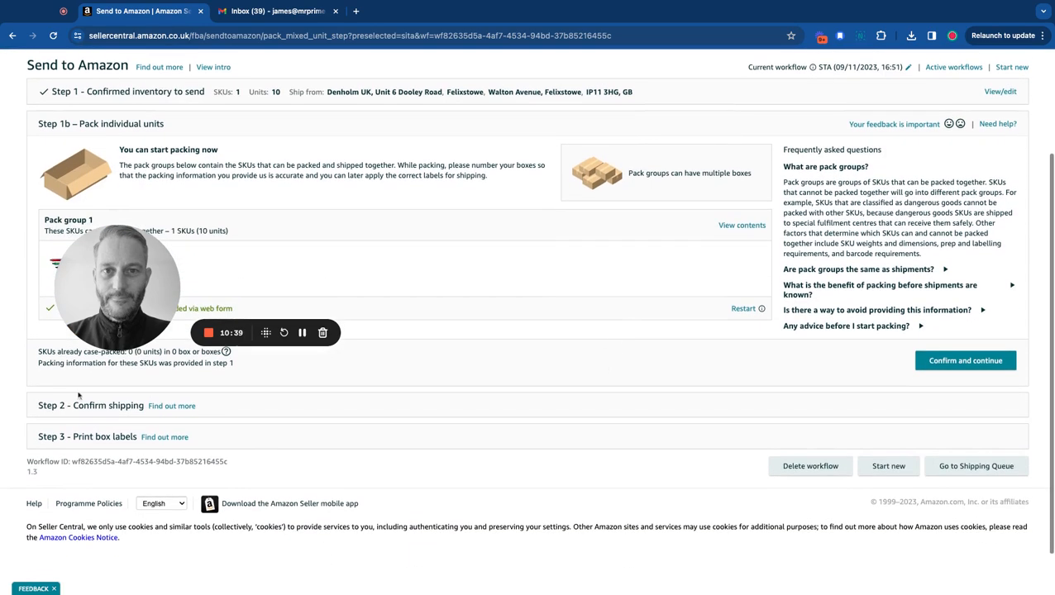
left_click(951, 374)
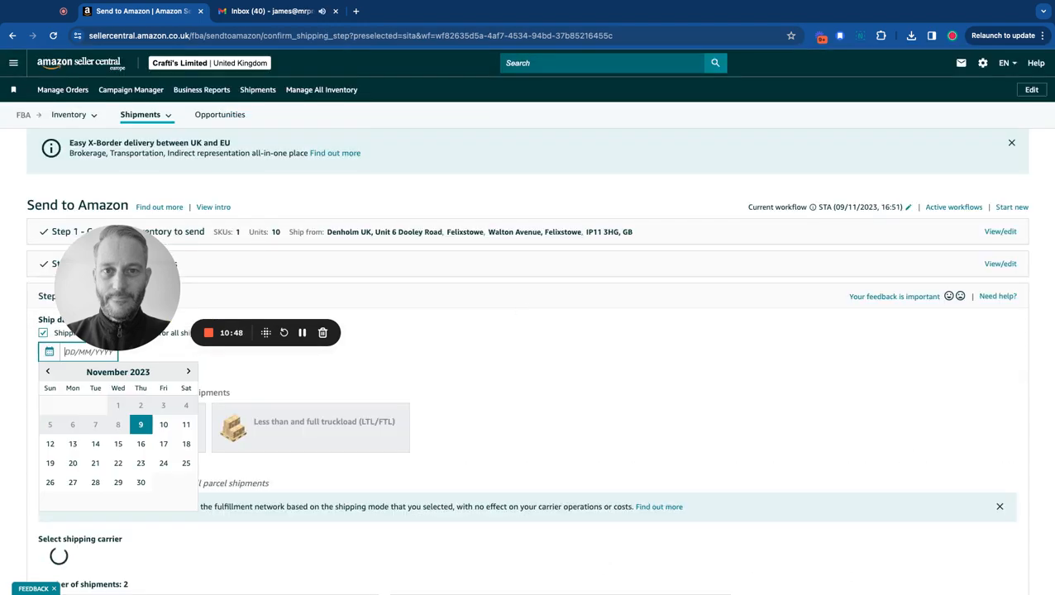
Step: Set the ship date to 13/11/2023
left_click_drag(138, 272, 543, 410)
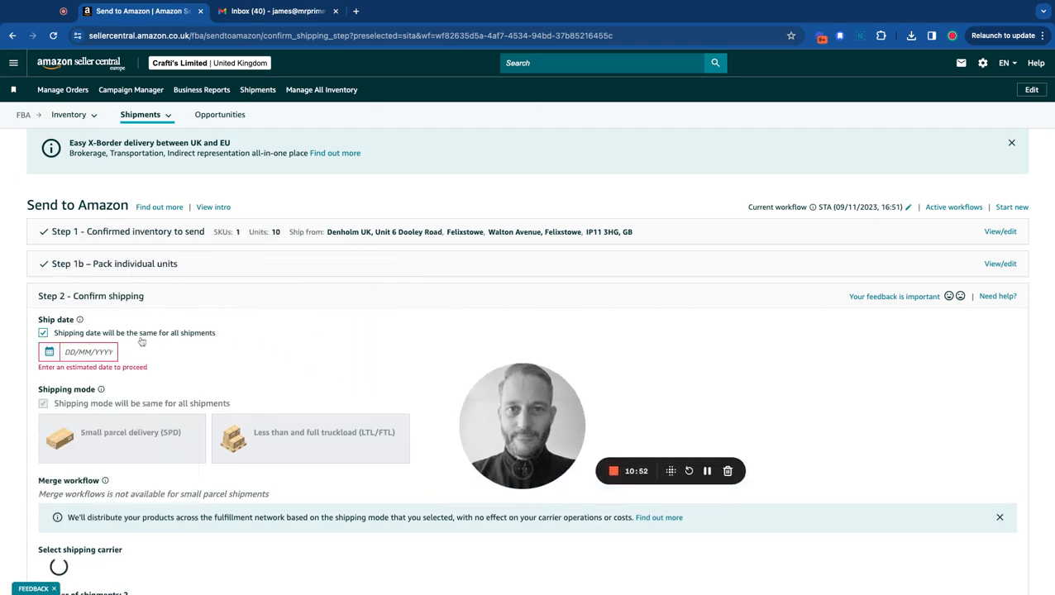
left_click(81, 356)
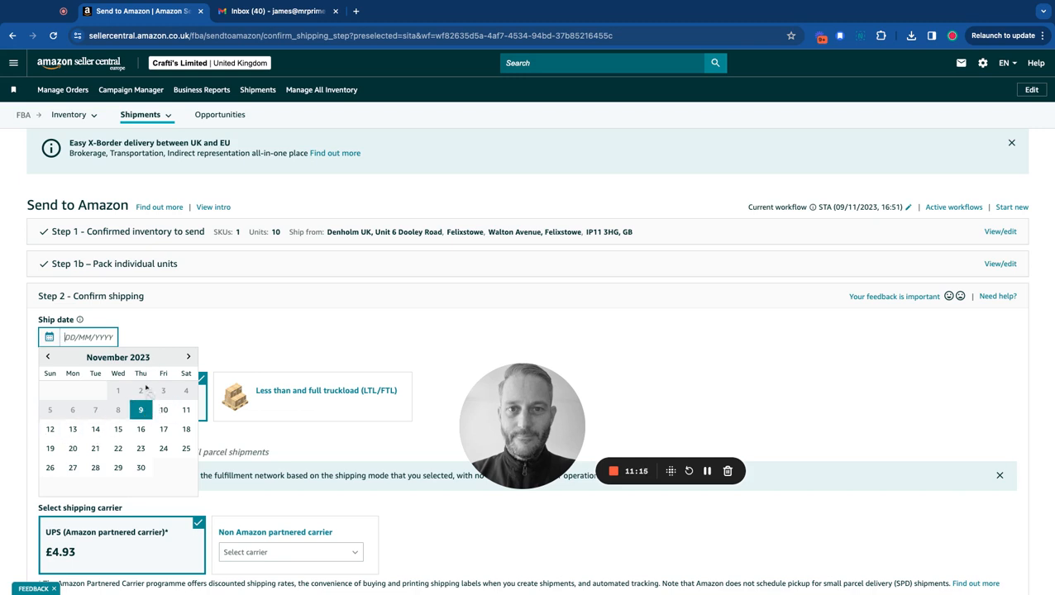
left_click(73, 430)
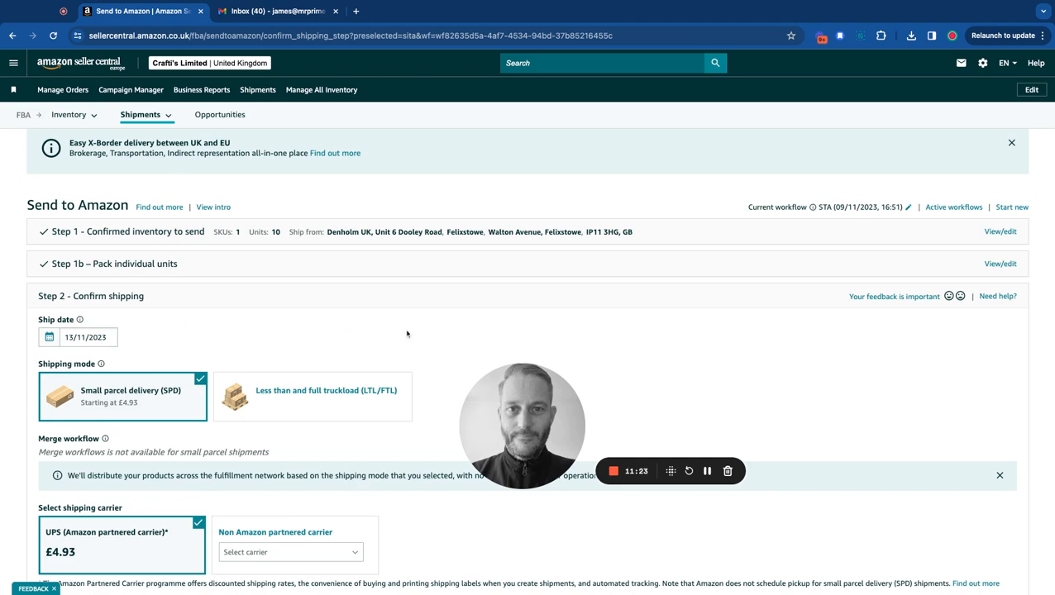
Step: Review the shipping modes and the carrier options offered for the shipment
scroll(402, 334, "down", 1)
scroll(402, 334, "down", 2)
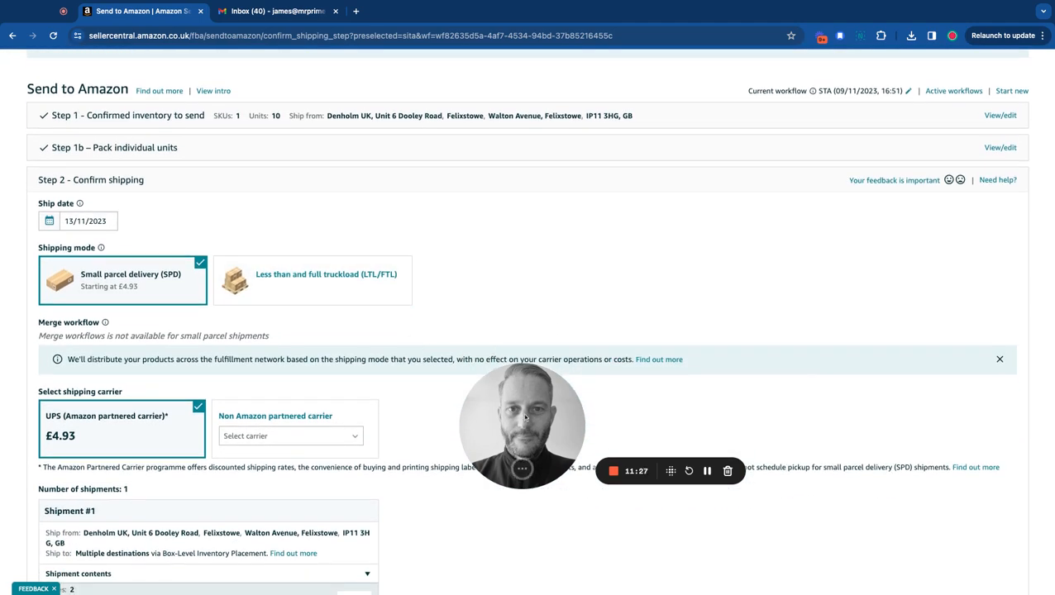
scroll(400, 425, "down", 1)
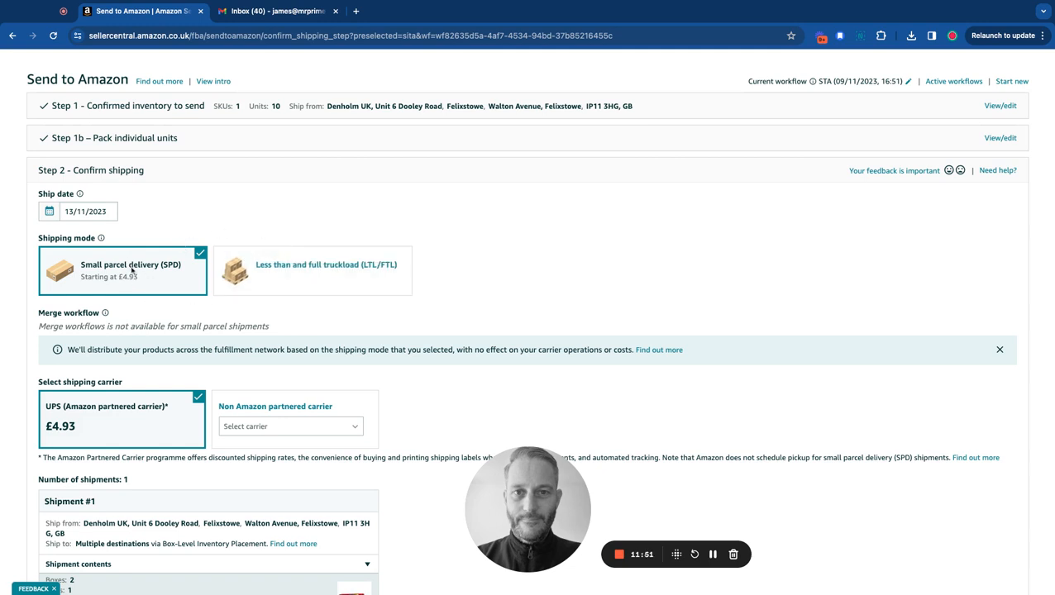
scroll(139, 274, "down", 1)
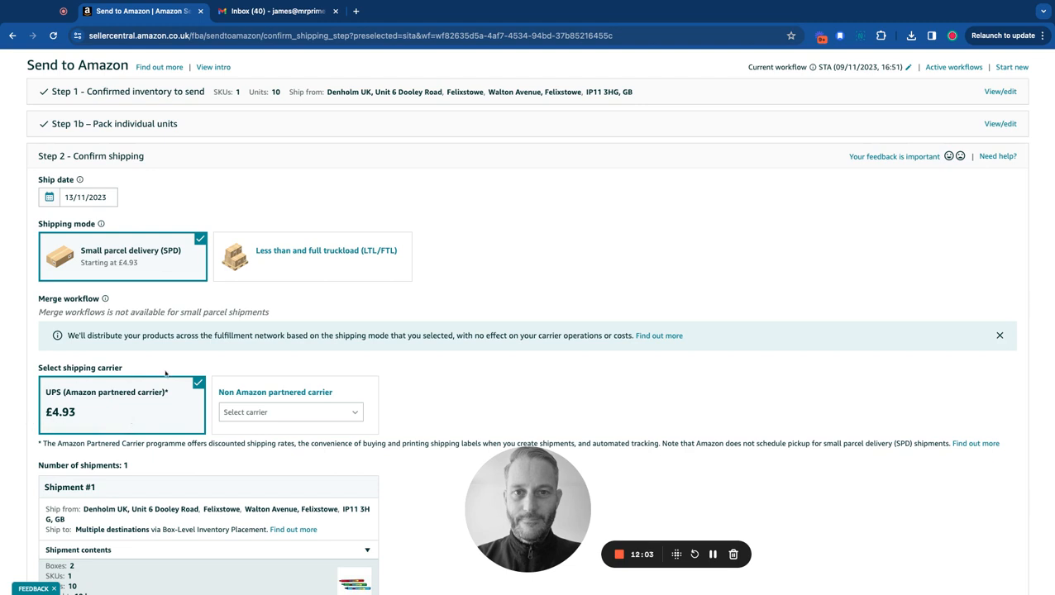
scroll(165, 372, "down", 1)
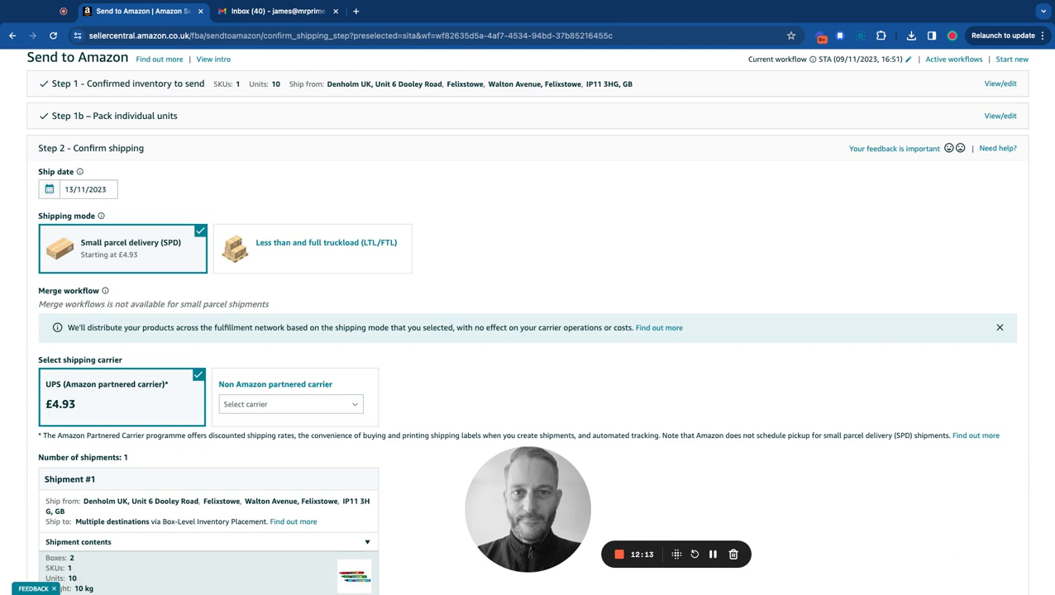
left_click_drag(572, 485, 555, 502)
scroll(555, 503, "down", 1)
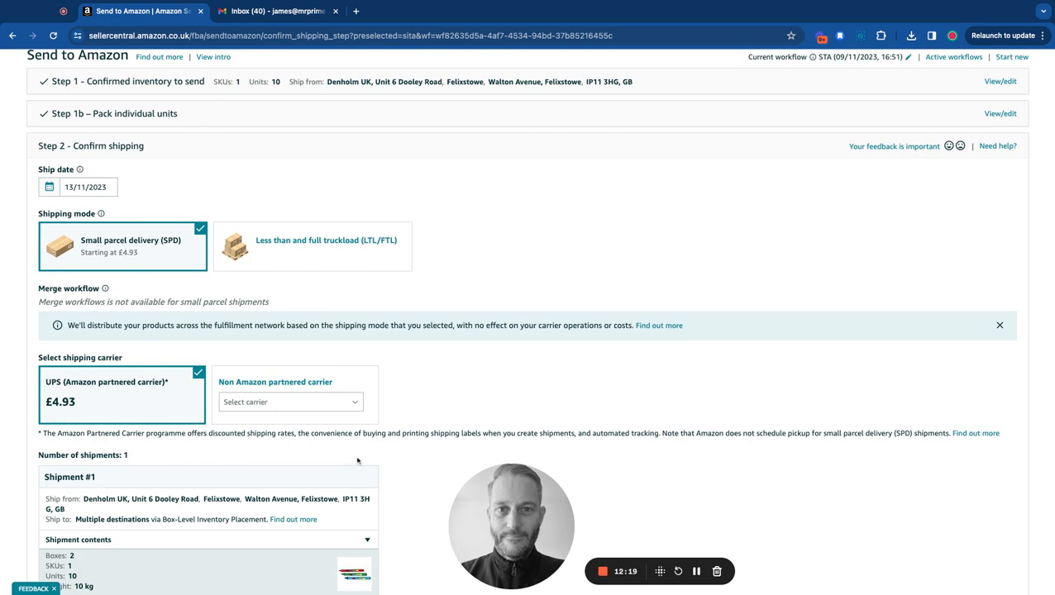
scroll(443, 435, "down", 2)
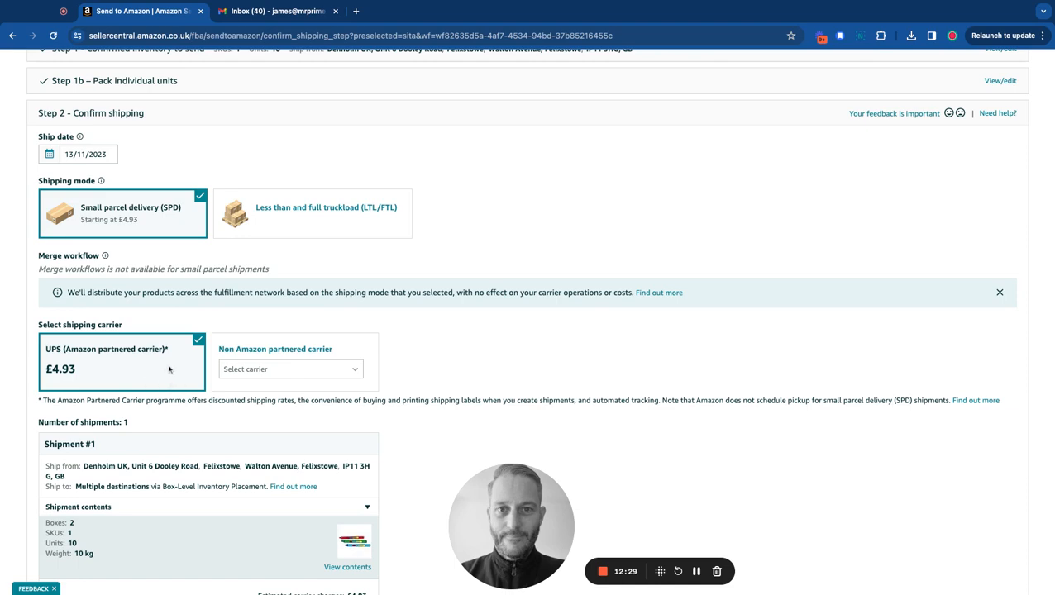
Step: Check the contents of Shipment #1, its estimated carrier charges and the total fees against the selected mode and carrier
scroll(169, 369, "down", 5)
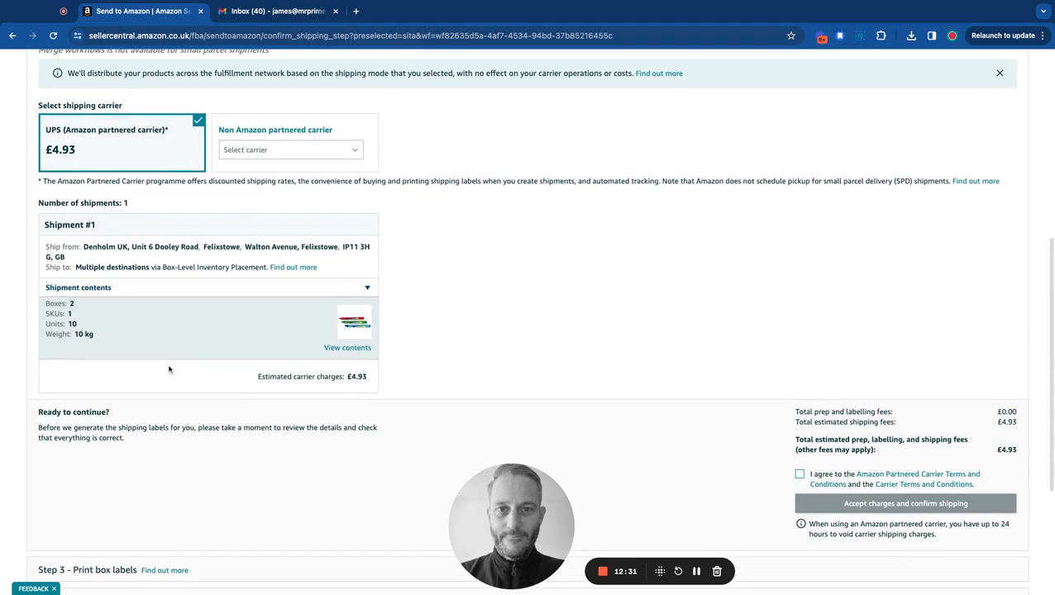
scroll(169, 369, "up", 2)
scroll(169, 370, "down", 1)
scroll(185, 244, "down", 1)
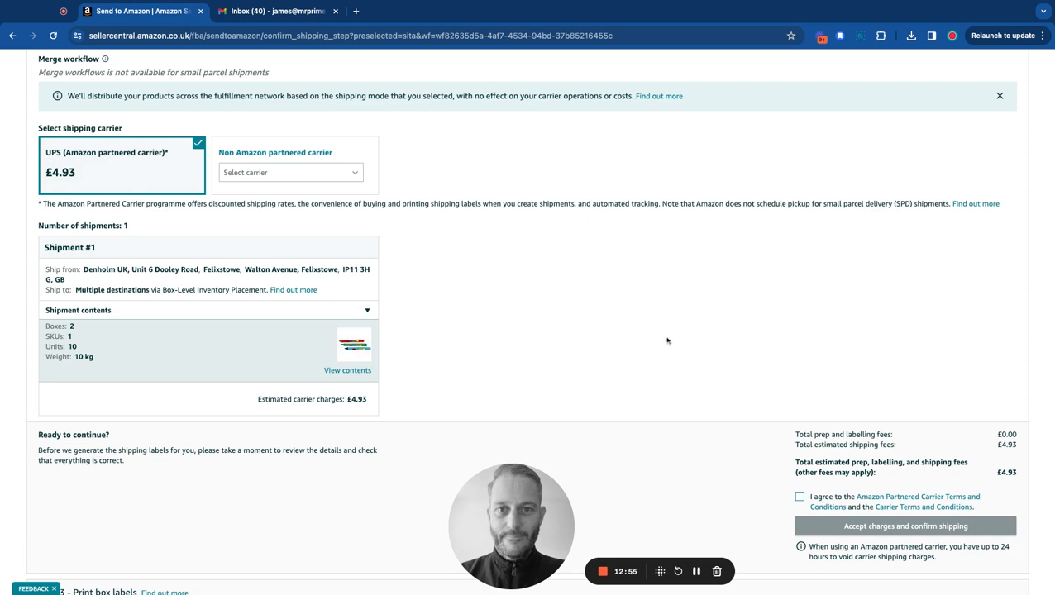
scroll(667, 339, "down", 2)
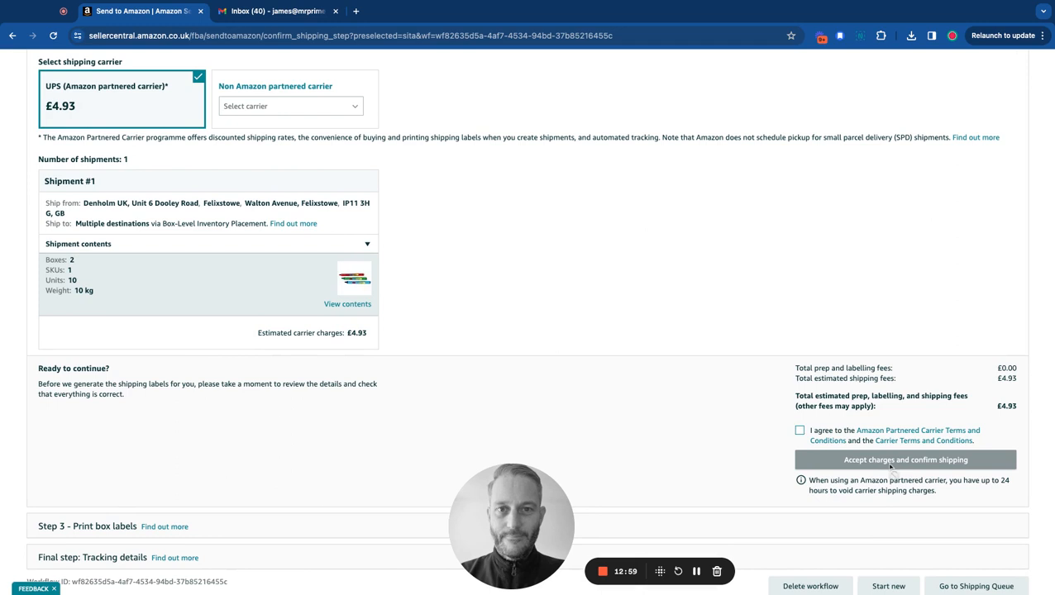
scroll(893, 451, "up", 1)
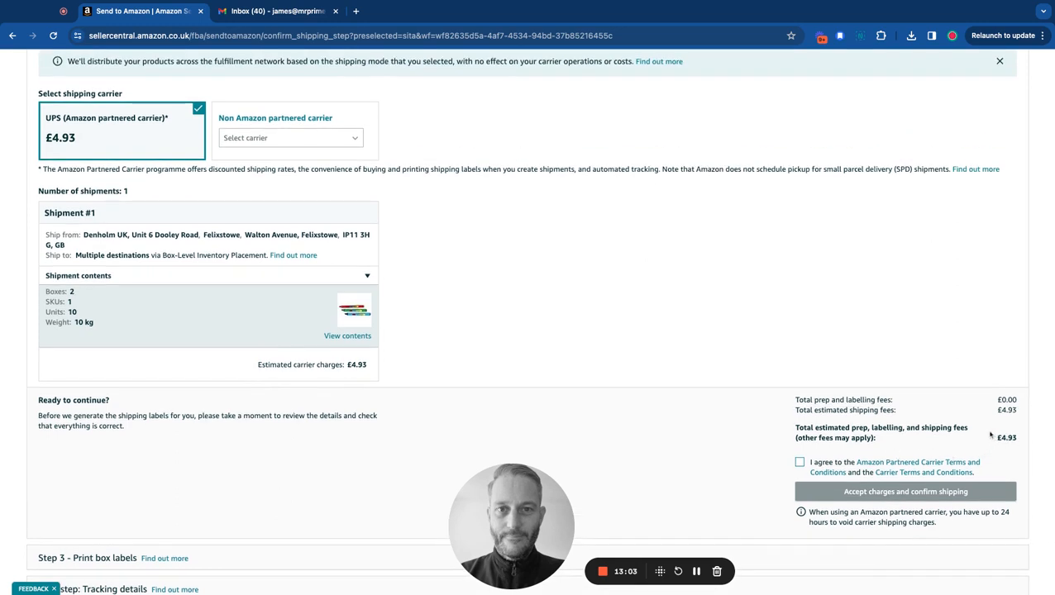
scroll(465, 265, "up", 2)
scroll(464, 267, "up", 5)
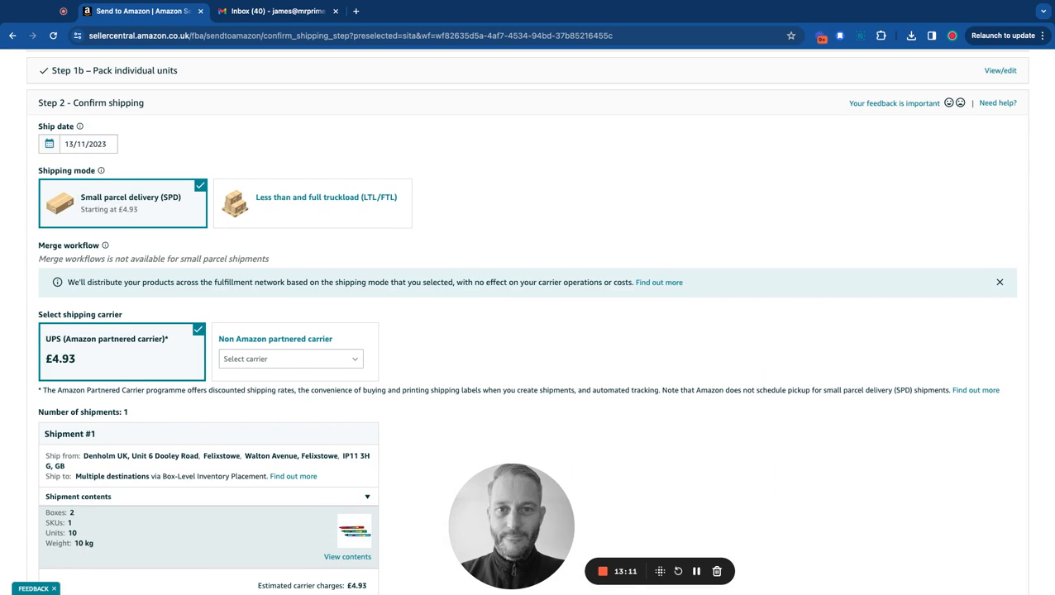
Step: Examine the shipment's destination details, the carrier terms agreement, and the remaining box label and tracking steps
scroll(524, 339, "down", 5)
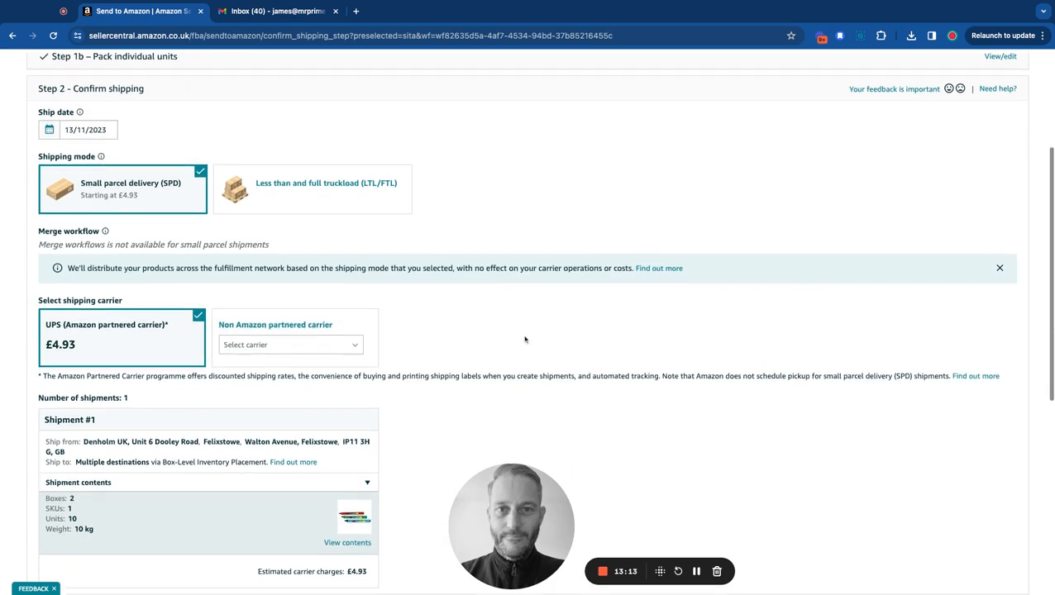
scroll(529, 337, "down", 3)
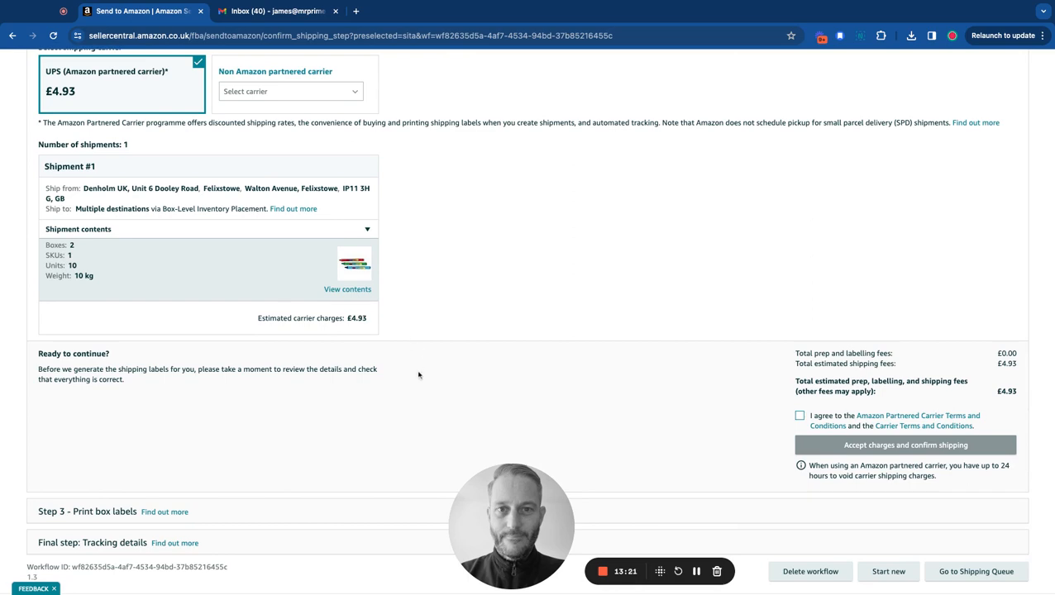
scroll(419, 374, "down", 1)
scroll(422, 372, "up", 3)
scroll(422, 372, "up", 1)
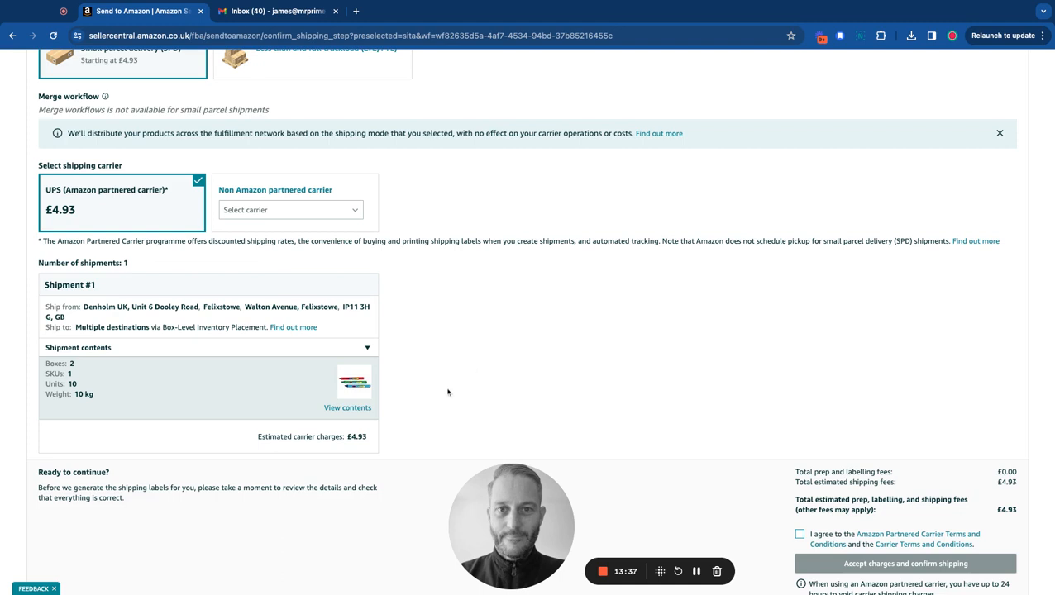
scroll(447, 391, "down", 1)
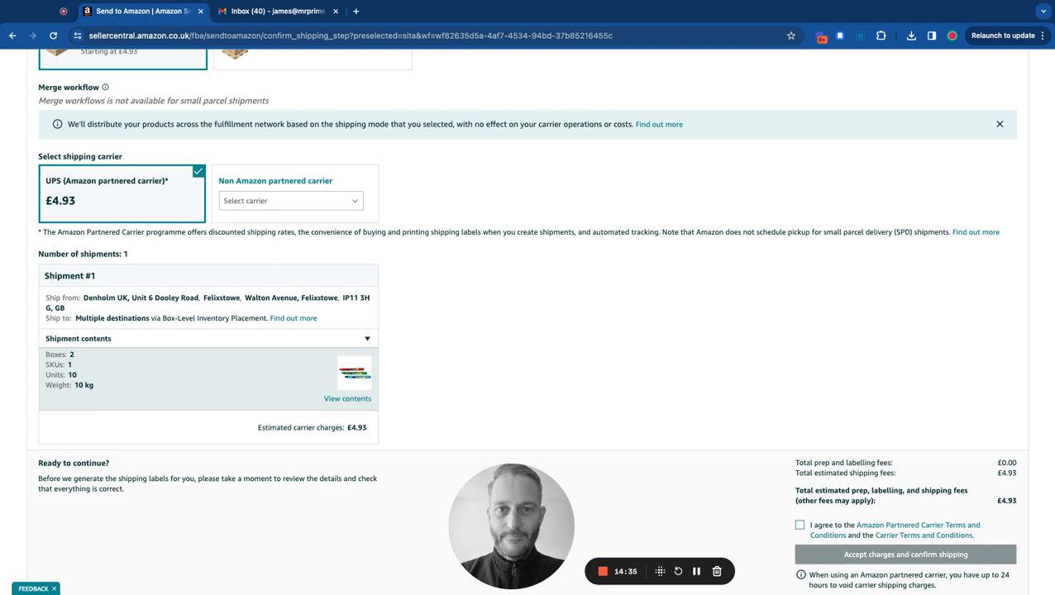
scroll(529, 331, "down", 1)
scroll(530, 331, "up", 2)
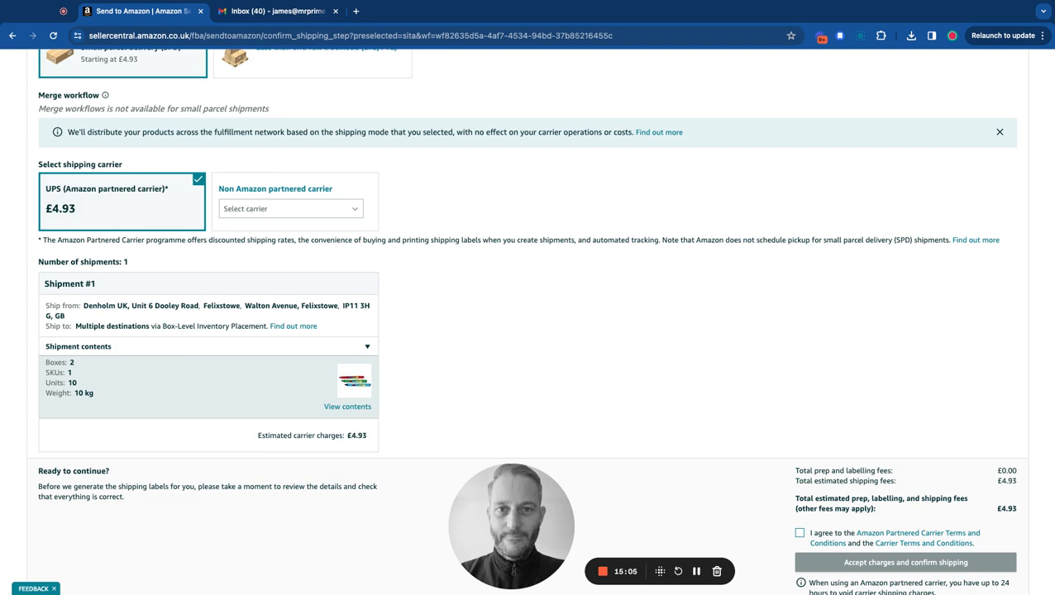
scroll(528, 315, "down", 1)
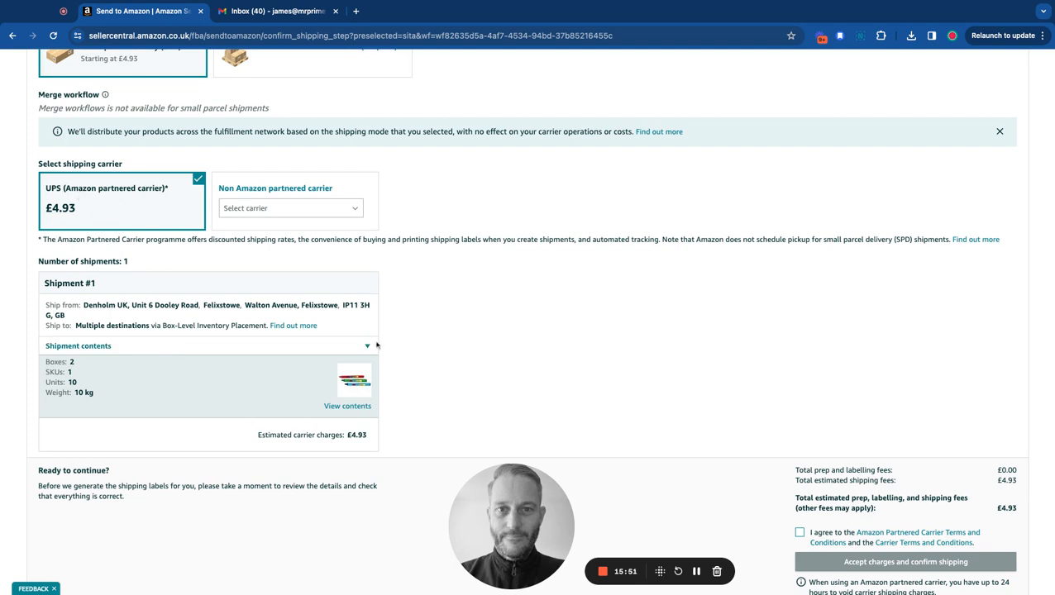
scroll(683, 348, "down", 3)
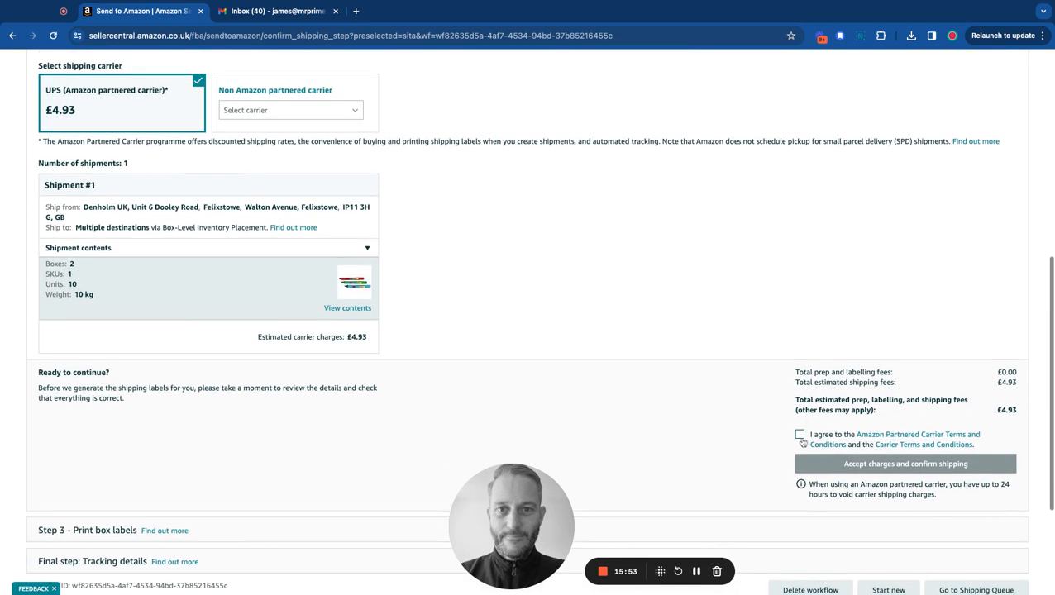
scroll(774, 391, "down", 2)
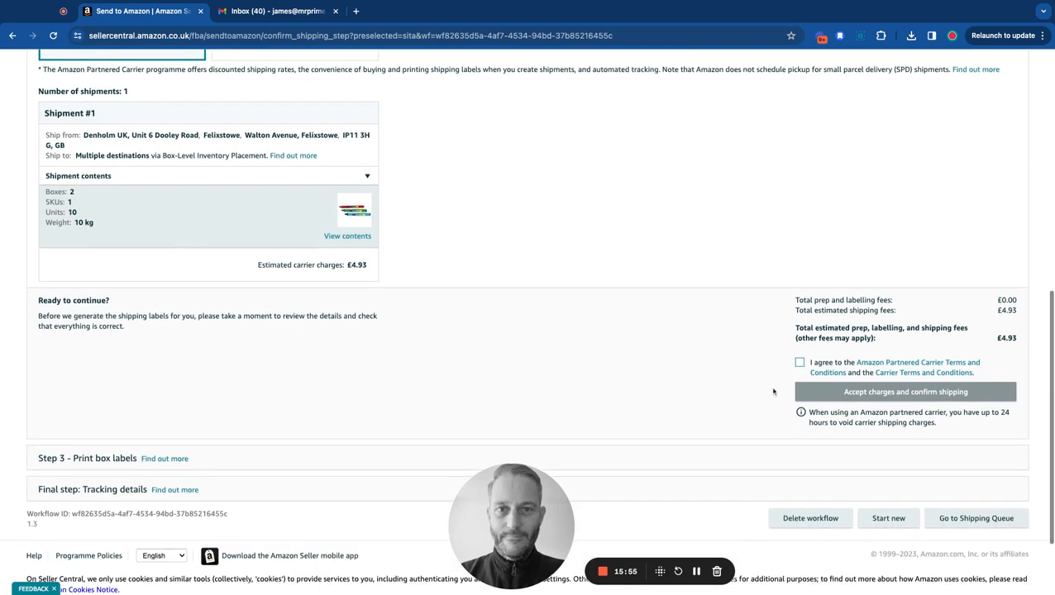
scroll(774, 392, "up", 15)
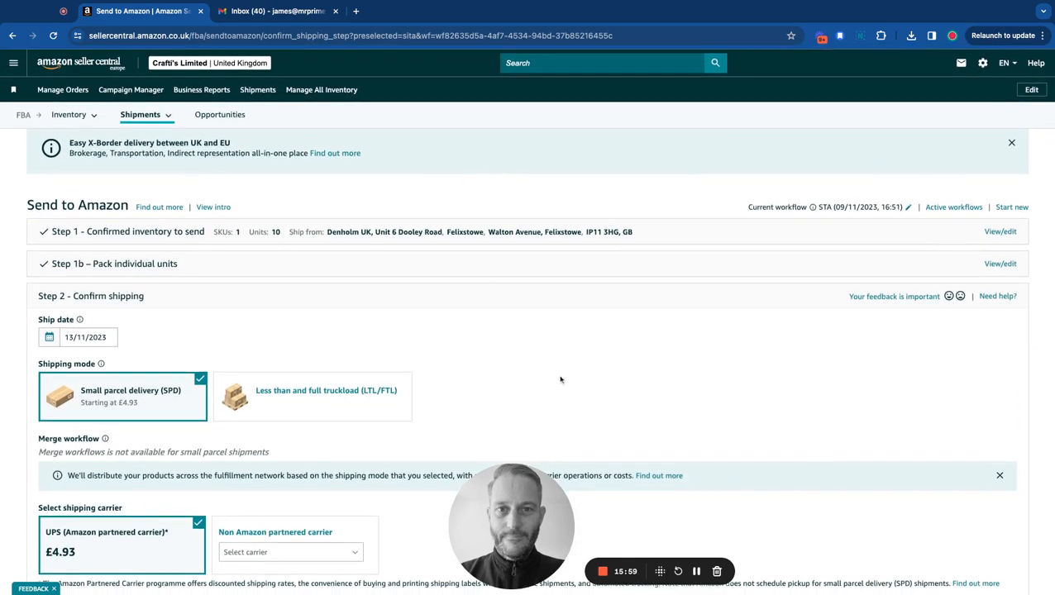
scroll(815, 369, "down", 5)
scroll(369, 185, "up", 6)
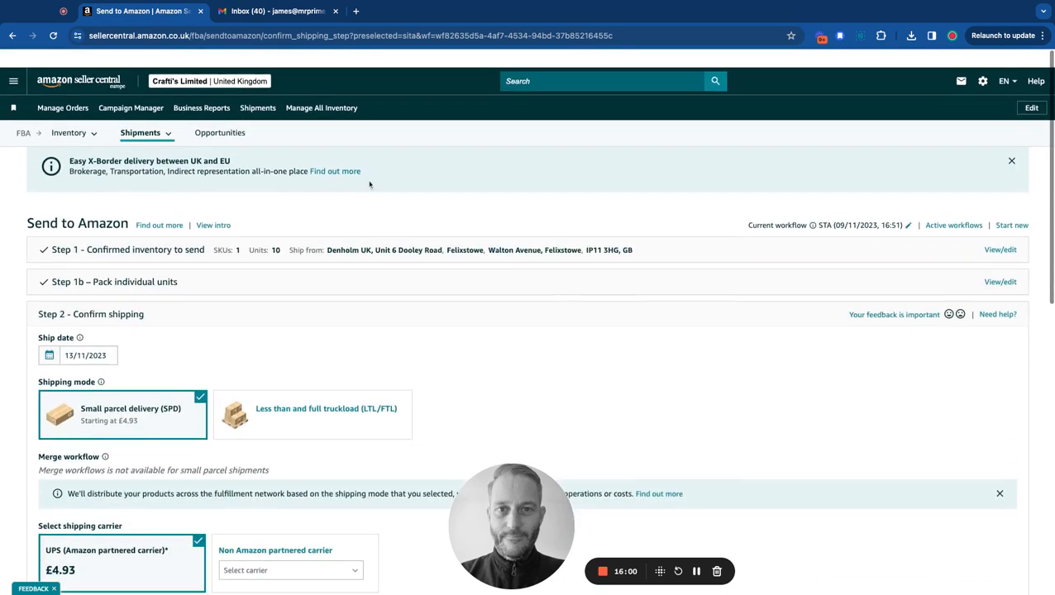
Step: Remove the Shipments page from the favourites bar and add it back
left_click(14, 63)
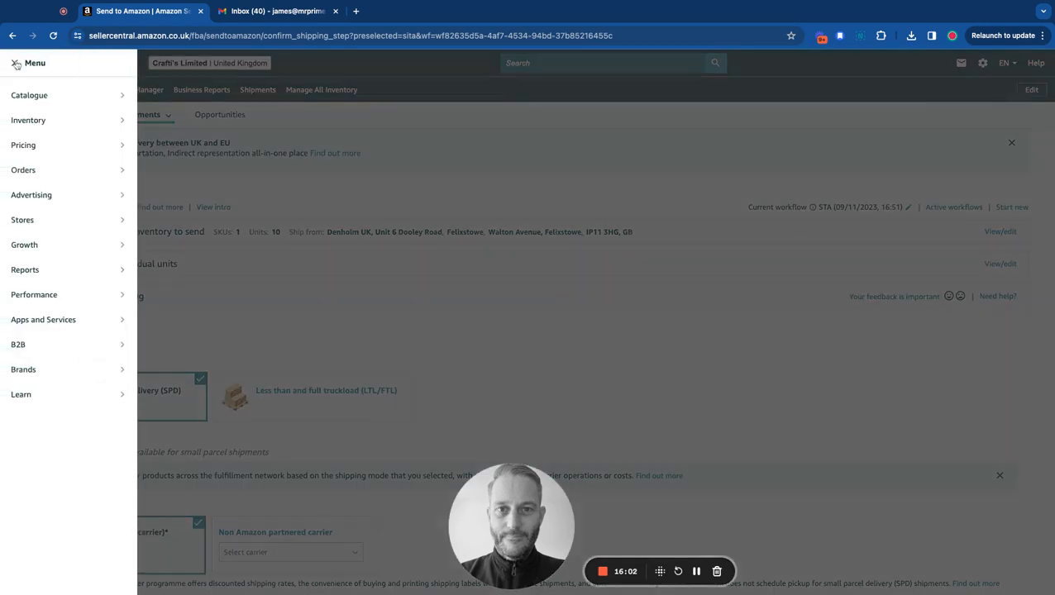
mouse_move(38, 100)
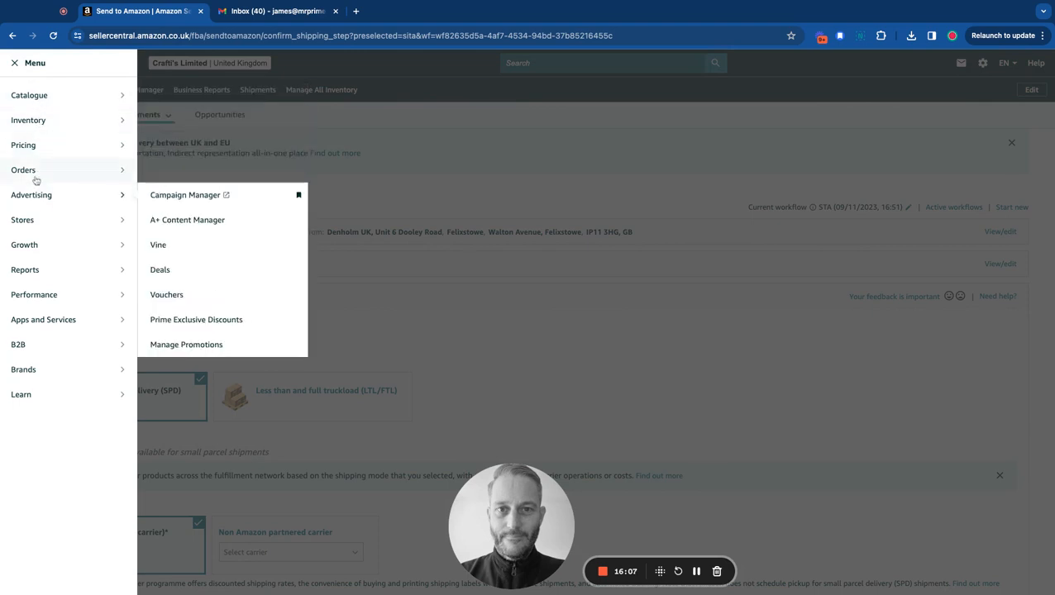
mouse_move(37, 272)
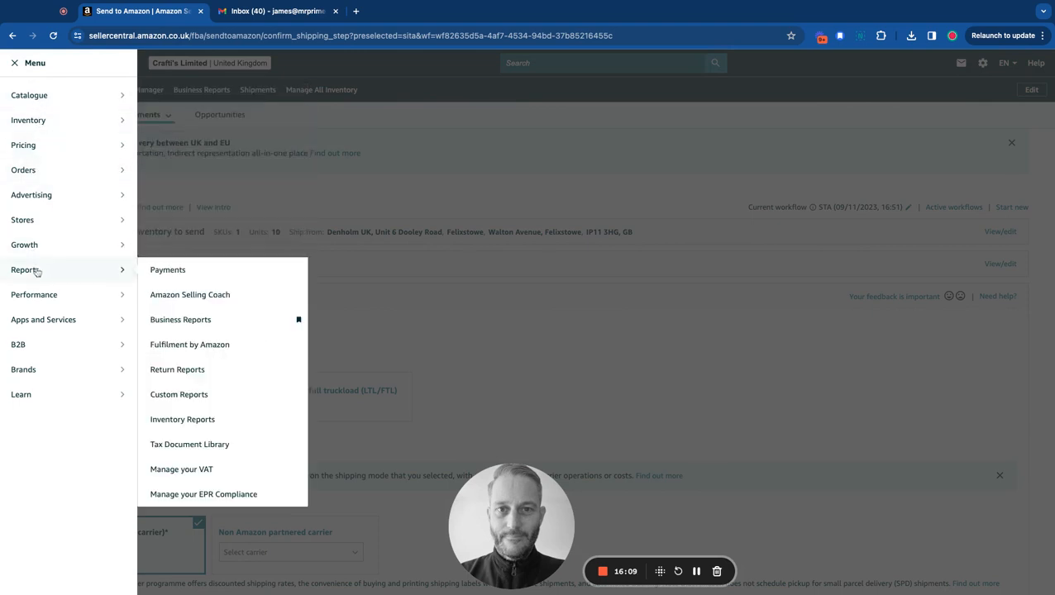
mouse_move(34, 127)
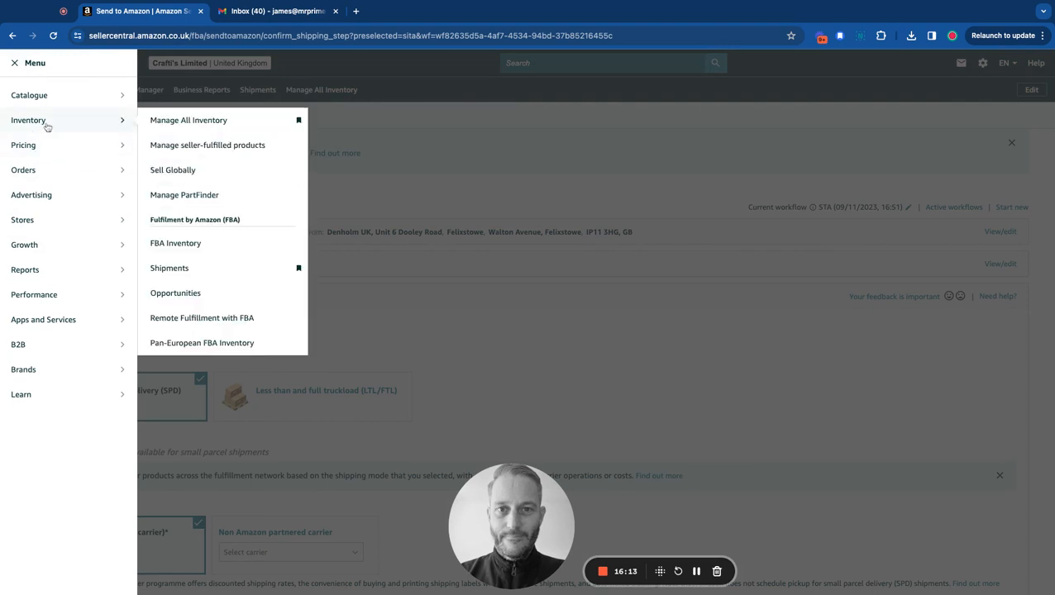
left_click(298, 271)
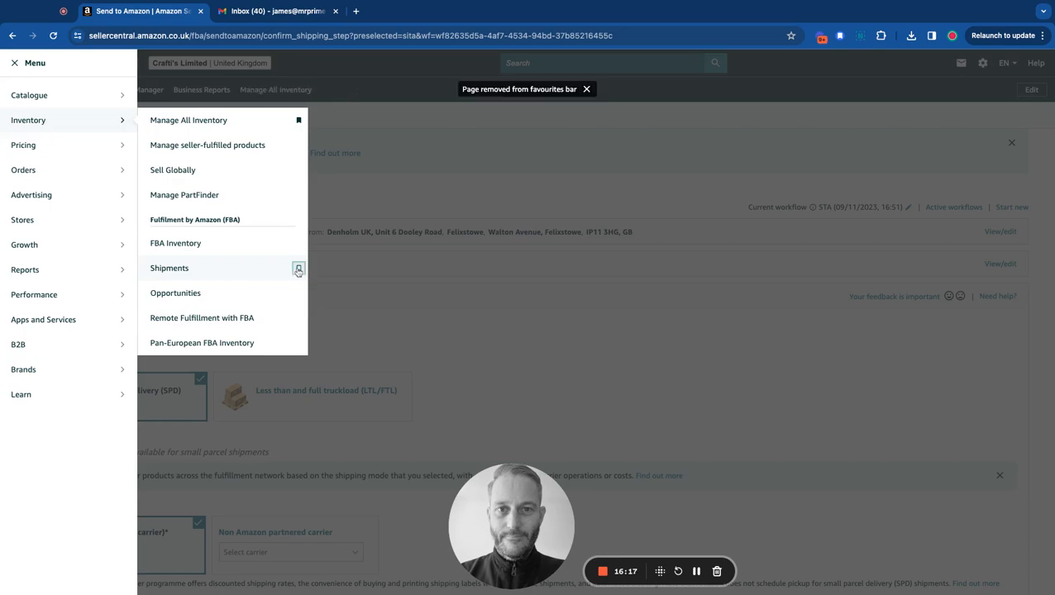
left_click(477, 322)
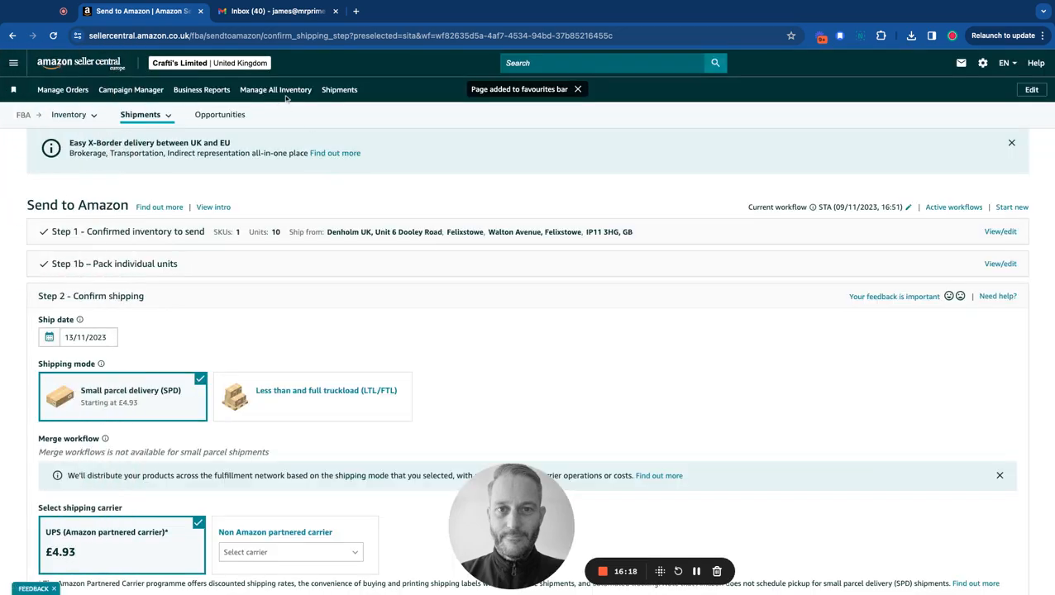
scroll(728, 390, "down", 15)
scroll(858, 425, "up", 15)
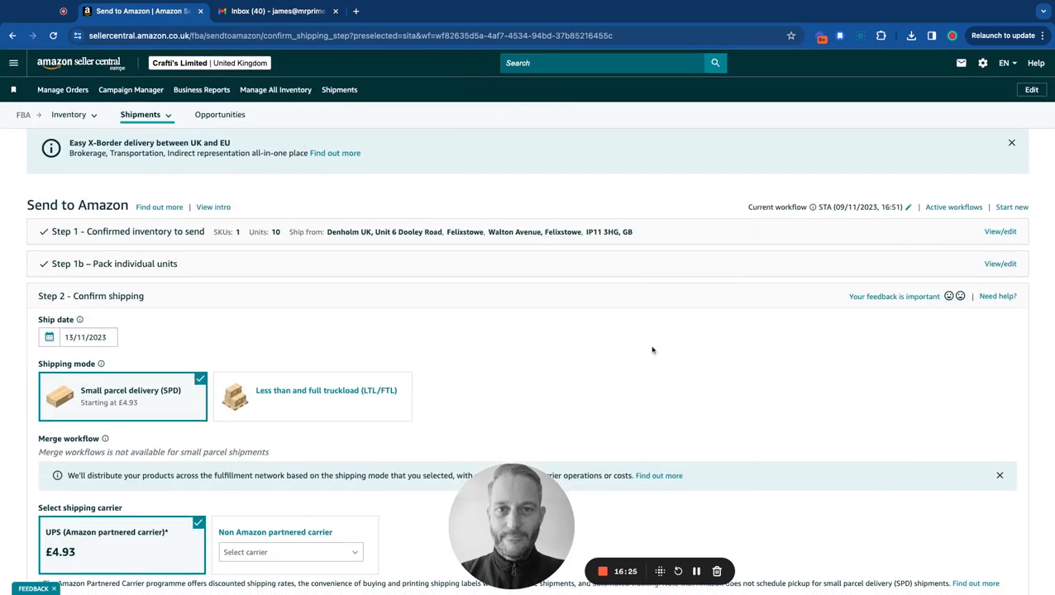
scroll(657, 347, "down", 3)
scroll(661, 356, "down", 5)
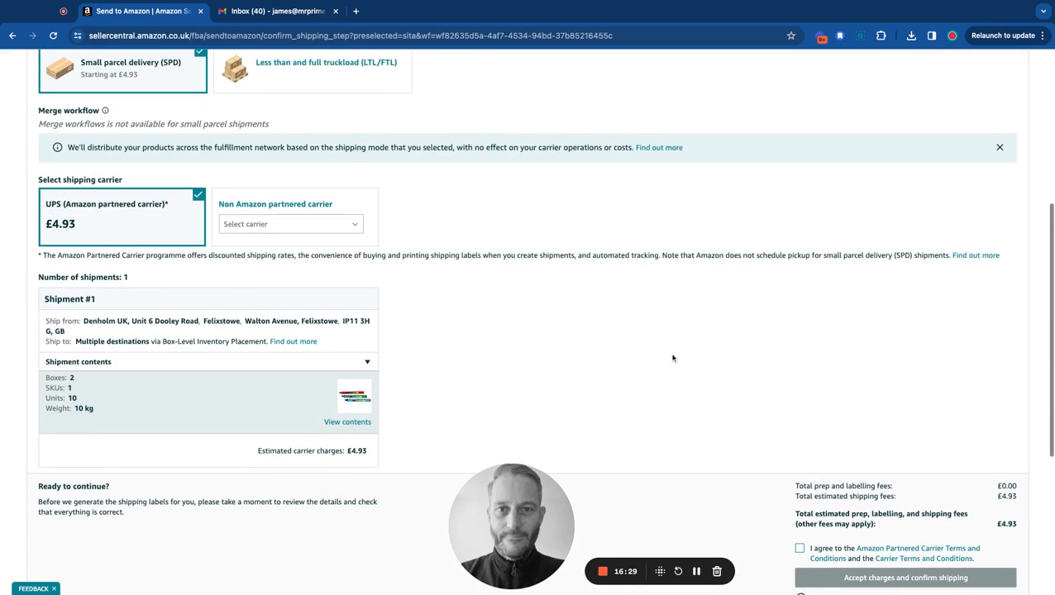
Step: Review the Confirm shipping step from the fees and remaining steps back to the ship date, and check the non-Amazon partnered carrier choices
scroll(672, 360, "down", 4)
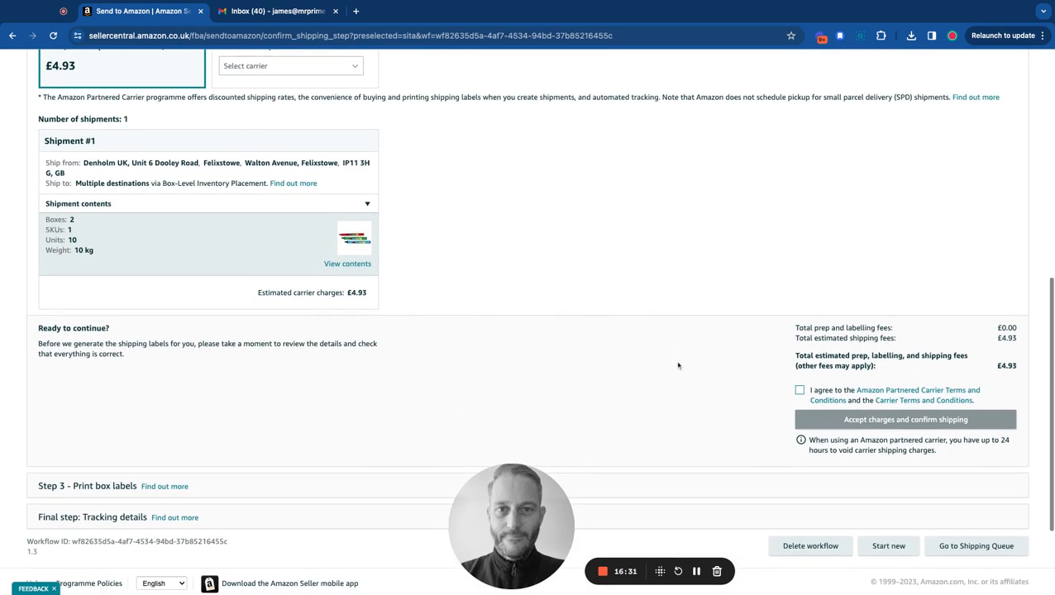
scroll(678, 365, "down", 3)
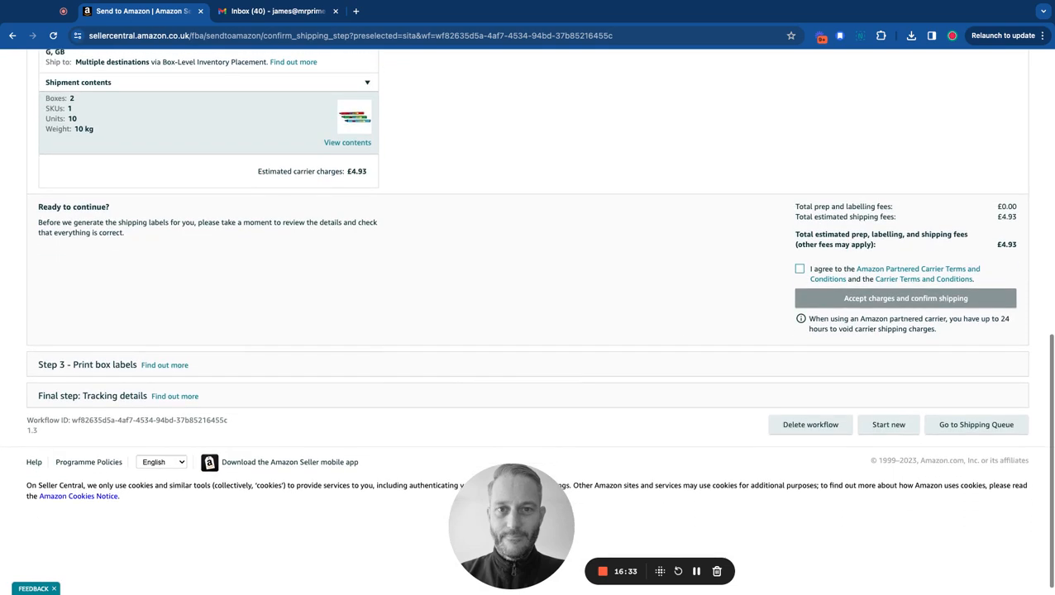
scroll(539, 323, "up", 11)
scroll(539, 323, "up", 5)
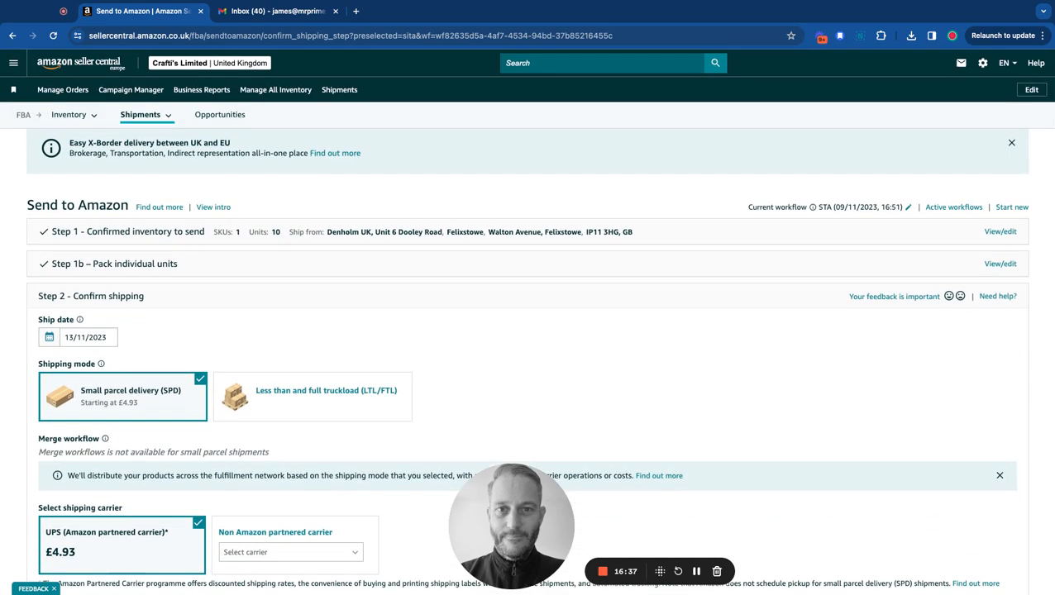
scroll(413, 365, "down", 4)
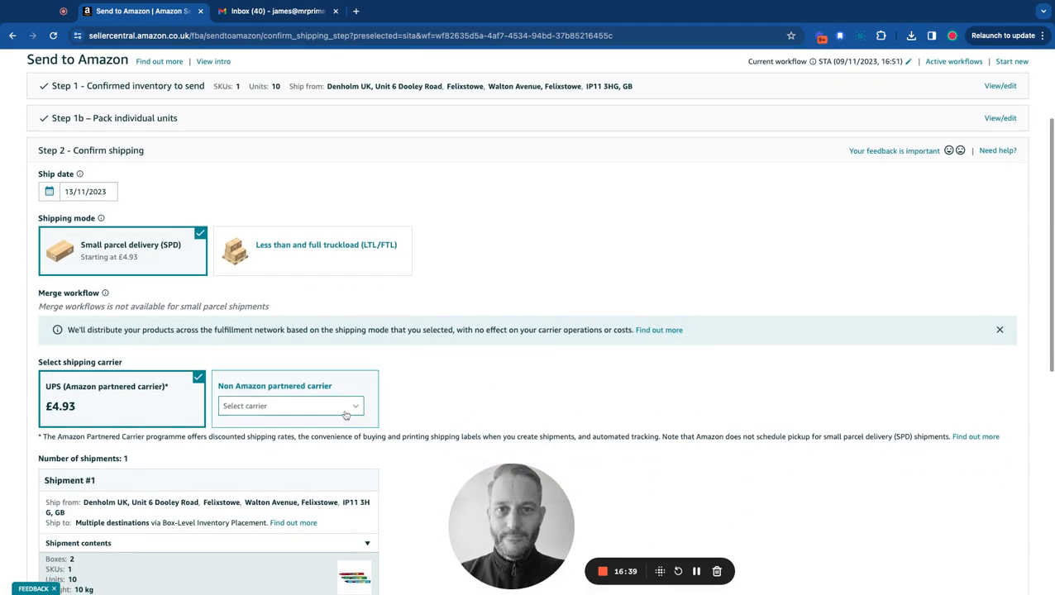
left_click(354, 409)
left_click(354, 408)
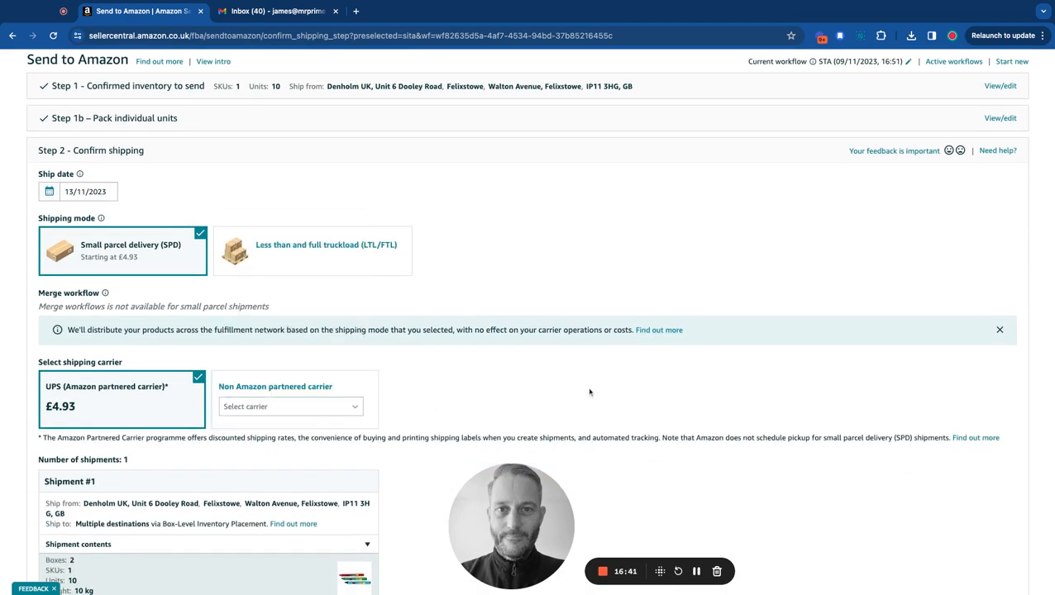
Step: Collapse and re-expand the contents of Shipment #1, and check the total estimated fees and the carrier terms agreement
scroll(577, 391, "down", 3)
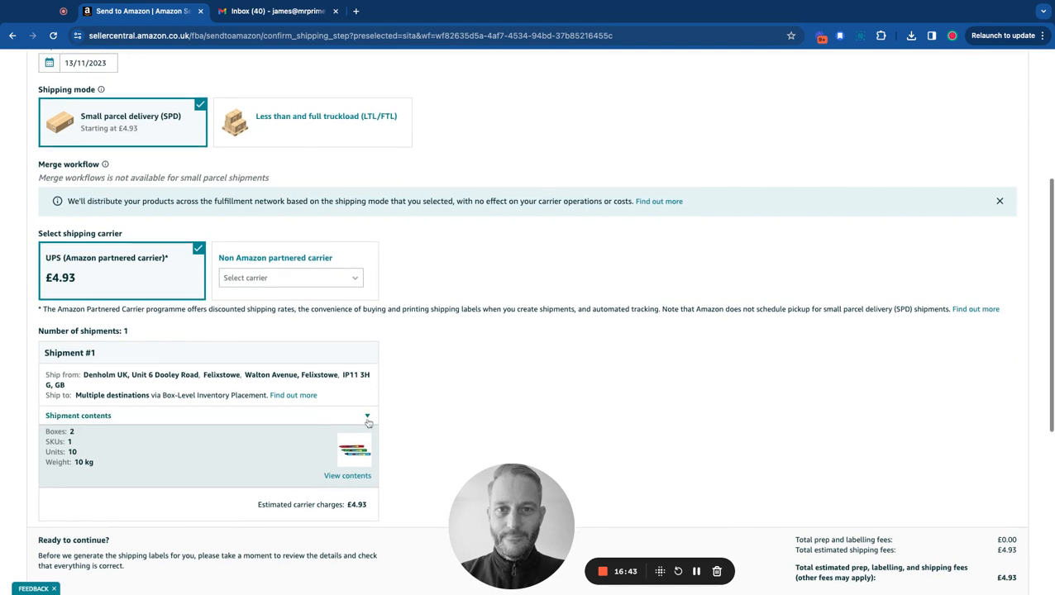
left_click(369, 421)
left_click(368, 418)
scroll(750, 377, "down", 3)
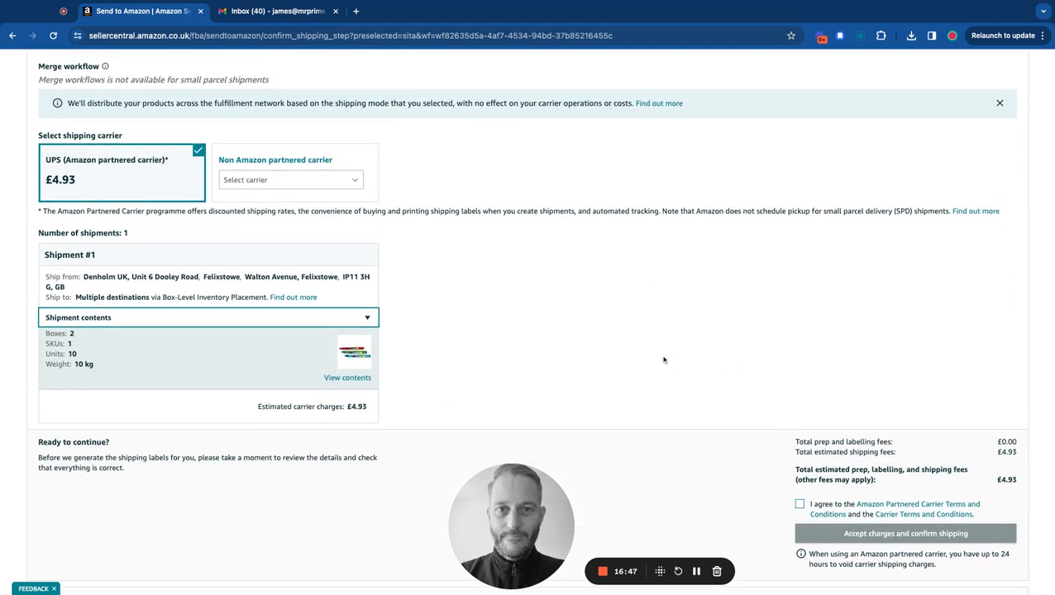
scroll(663, 359, "down", 1)
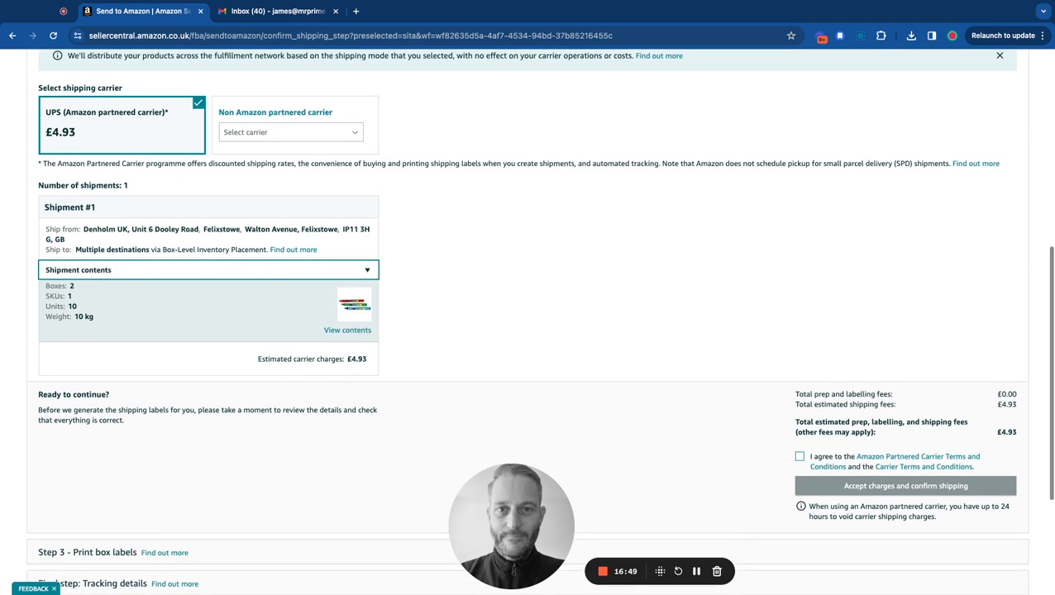